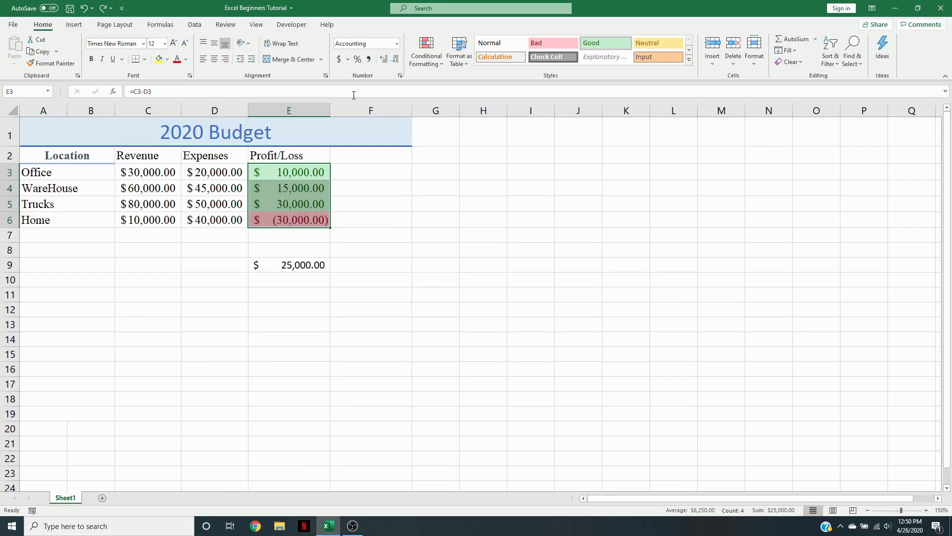
Step: Reset the Profit/Loss values in E3:E6 to the Normal cell style and reapply the dollar Accounting number format
left_click(440, 187)
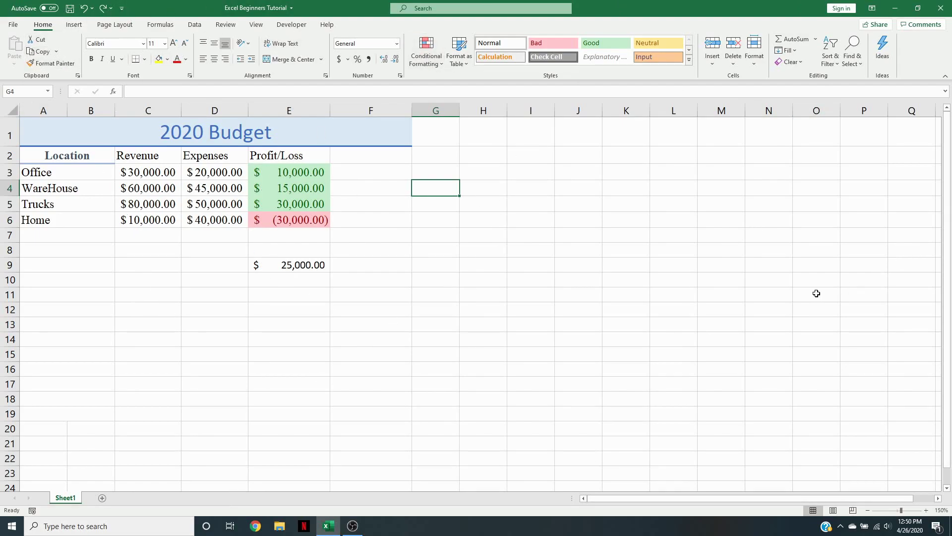
left_click(311, 173)
left_click_drag(311, 173, 304, 224)
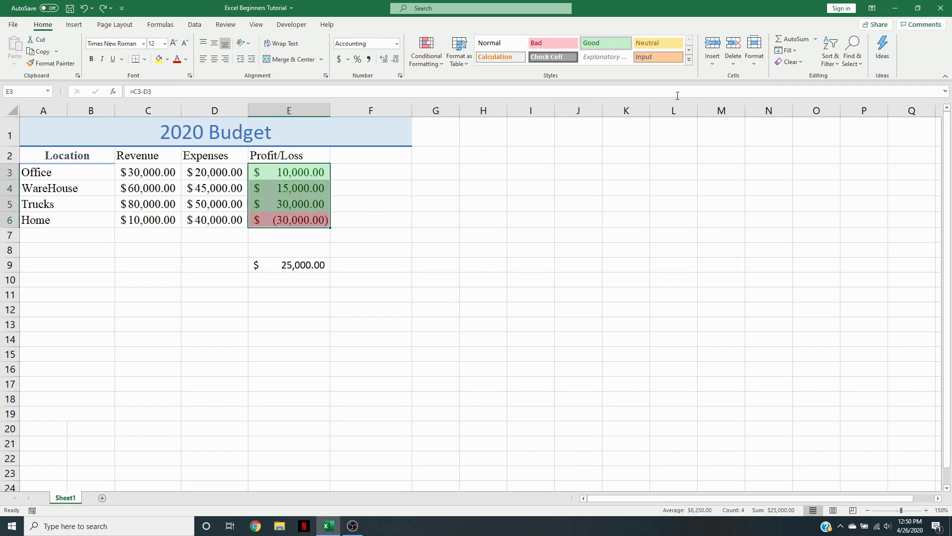
left_click(689, 60)
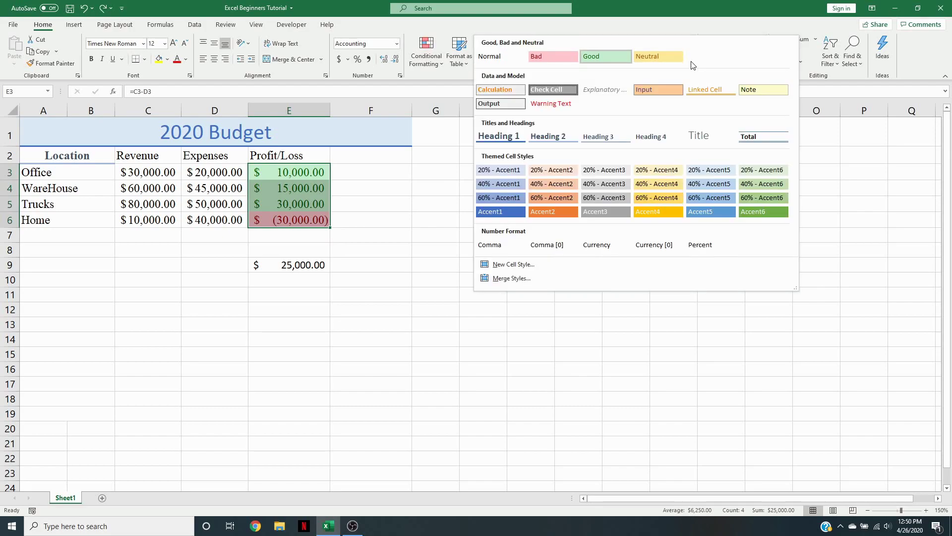
left_click(510, 56)
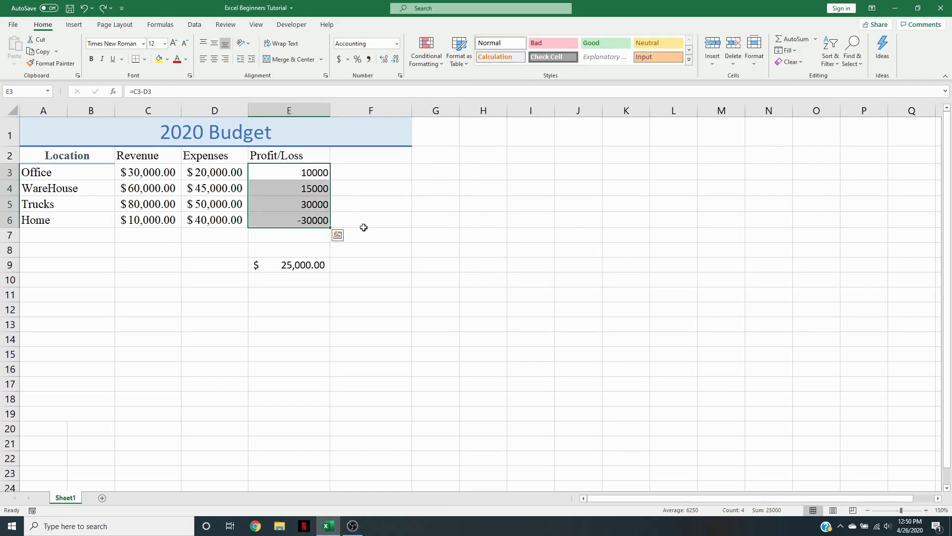
left_click(335, 58)
left_click(493, 342)
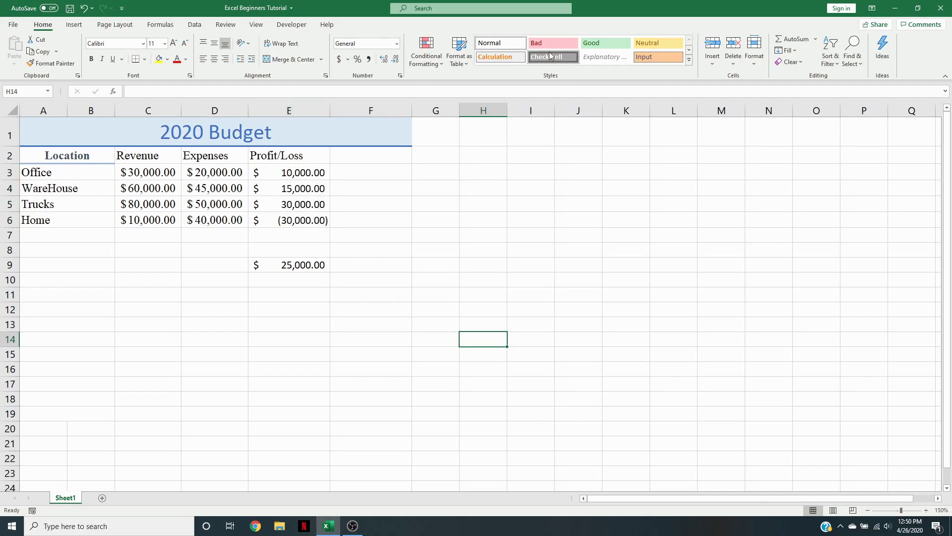
Step: Add a Greater Than conditional formatting rule to E3:E6 that shows values above $0 with Green Fill with Dark Green Text
left_click_drag(303, 250, 305, 242)
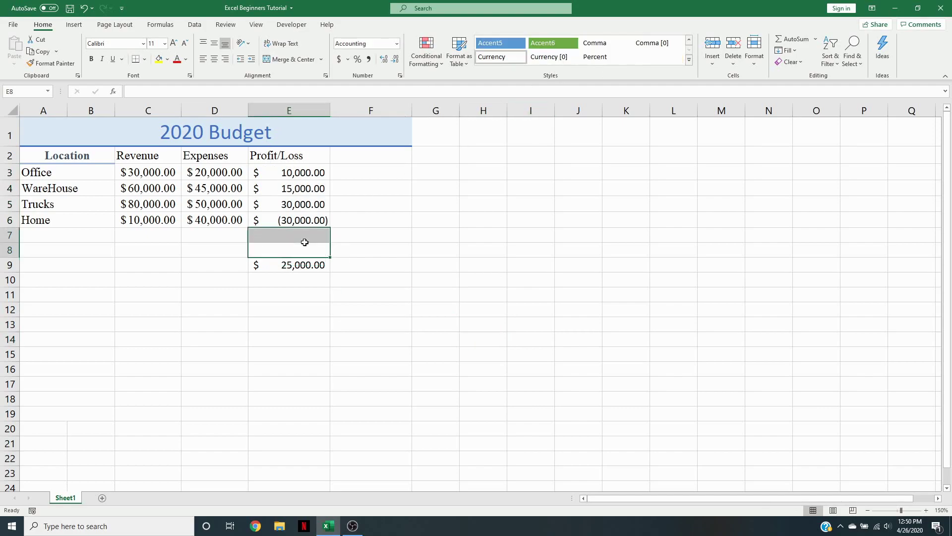
left_click(431, 250)
left_click_drag(313, 172, 310, 221)
left_click(444, 67)
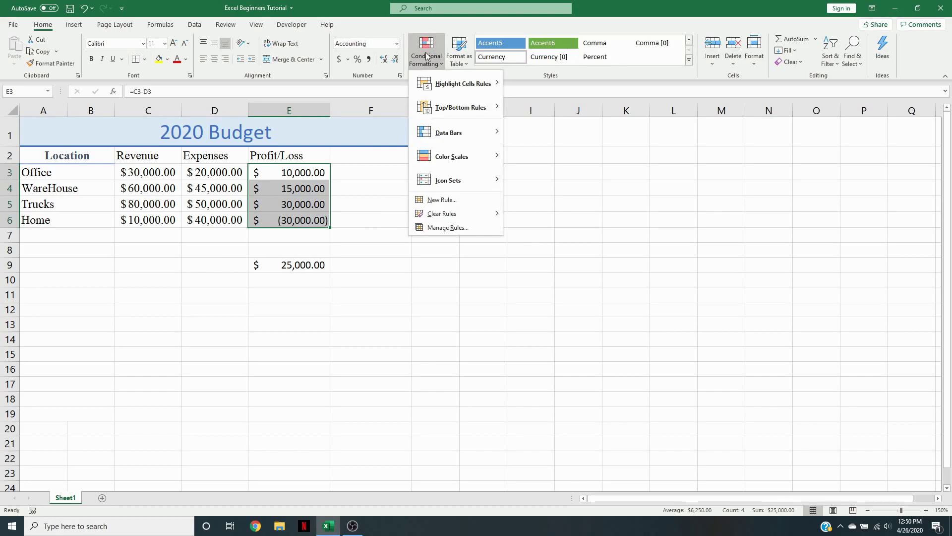
mouse_move(494, 82)
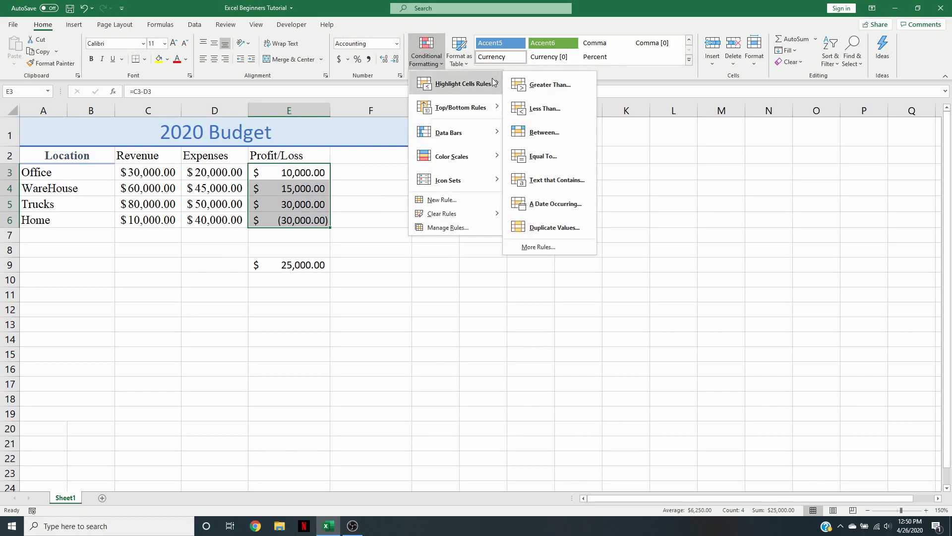
left_click(534, 83)
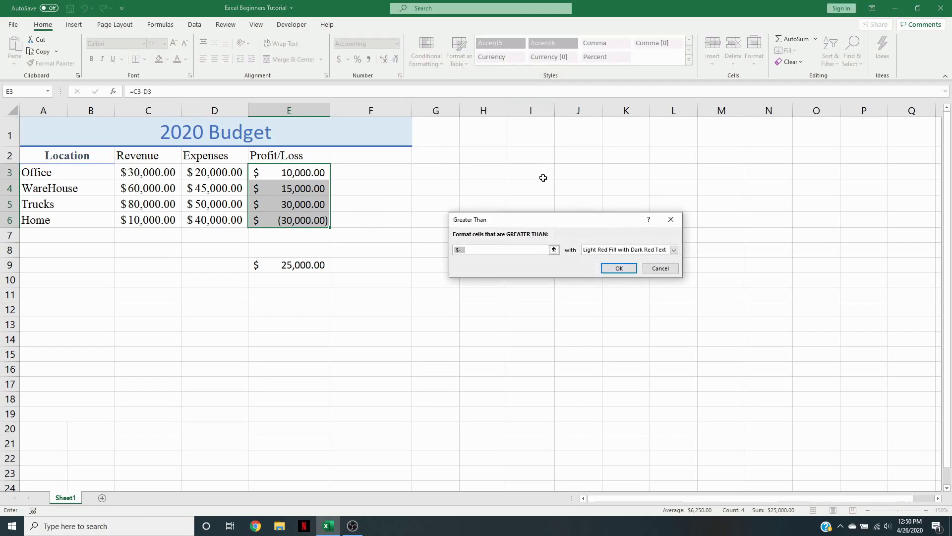
left_click(486, 249)
type("0")
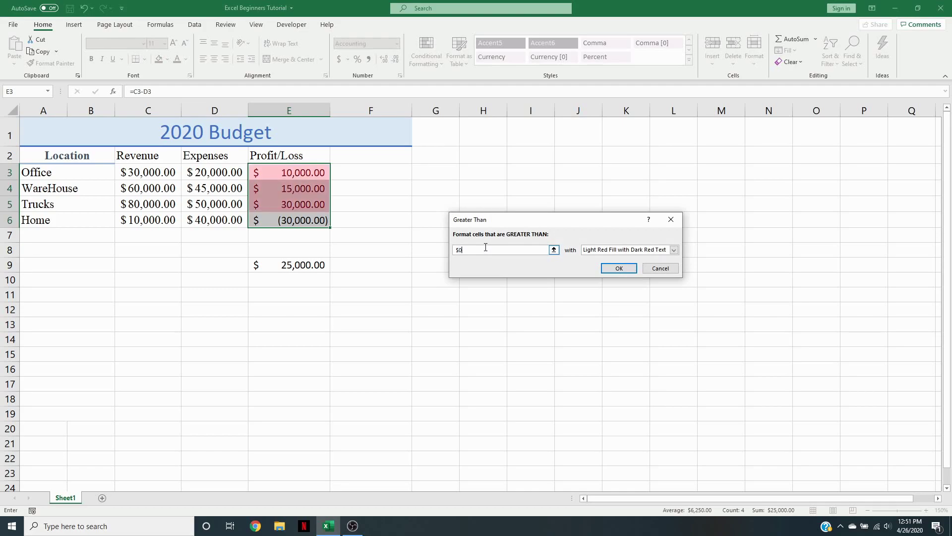
left_click(674, 250)
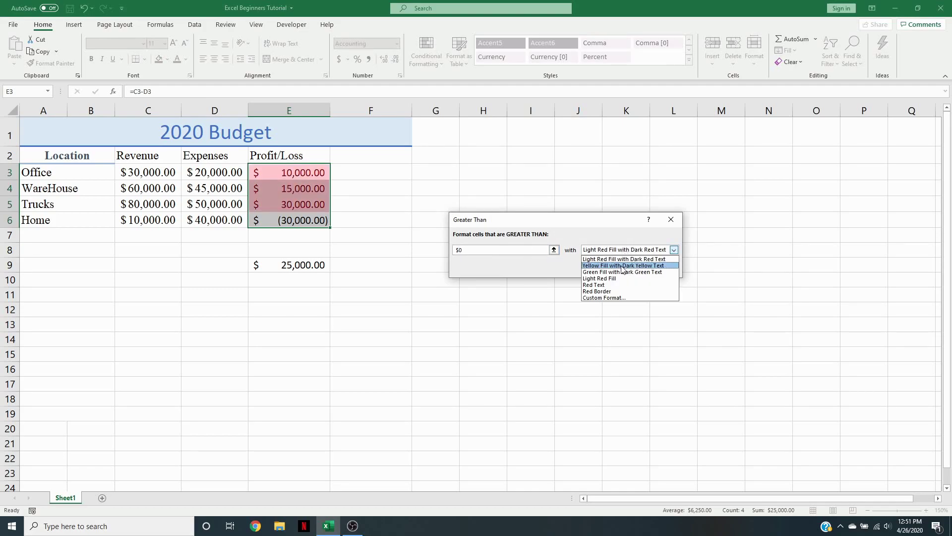
left_click(619, 272)
left_click(619, 270)
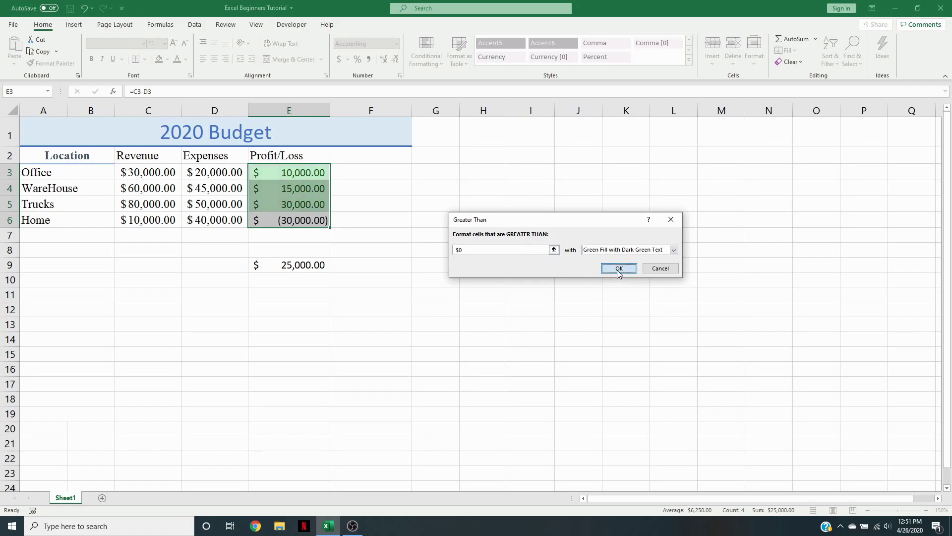
left_click(496, 292)
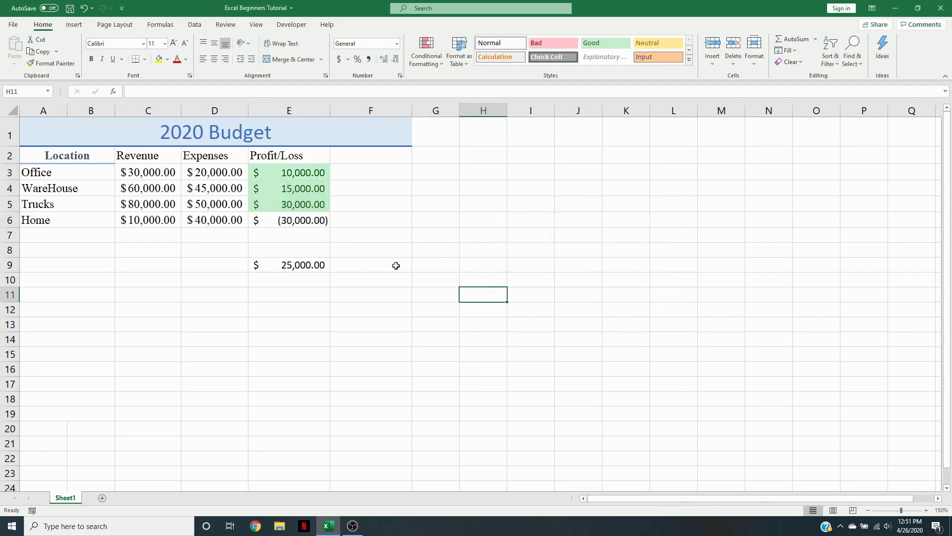
Step: Add a Less Than conditional formatting rule to E3:E6 that shows values below 0 with Light Red Fill with Dark Red Text
left_click(304, 233)
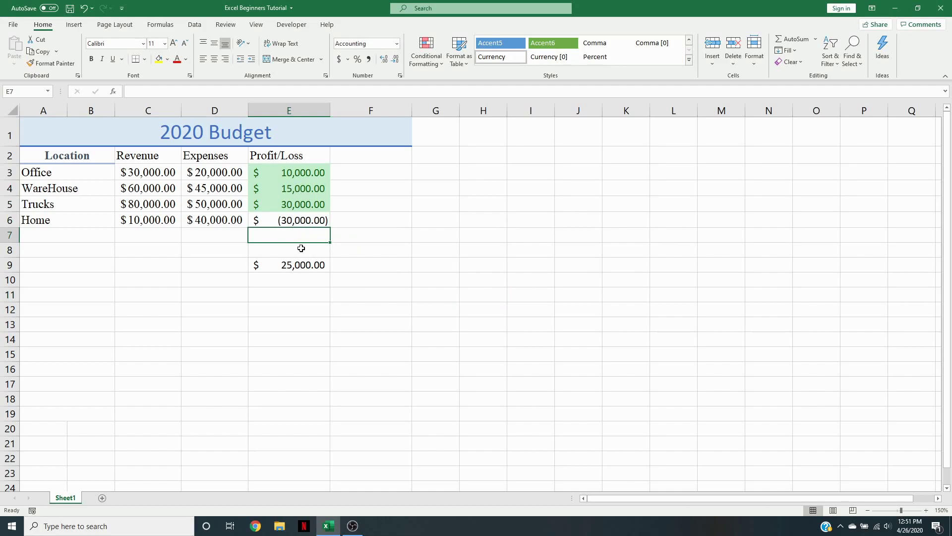
left_click_drag(287, 171, 295, 221)
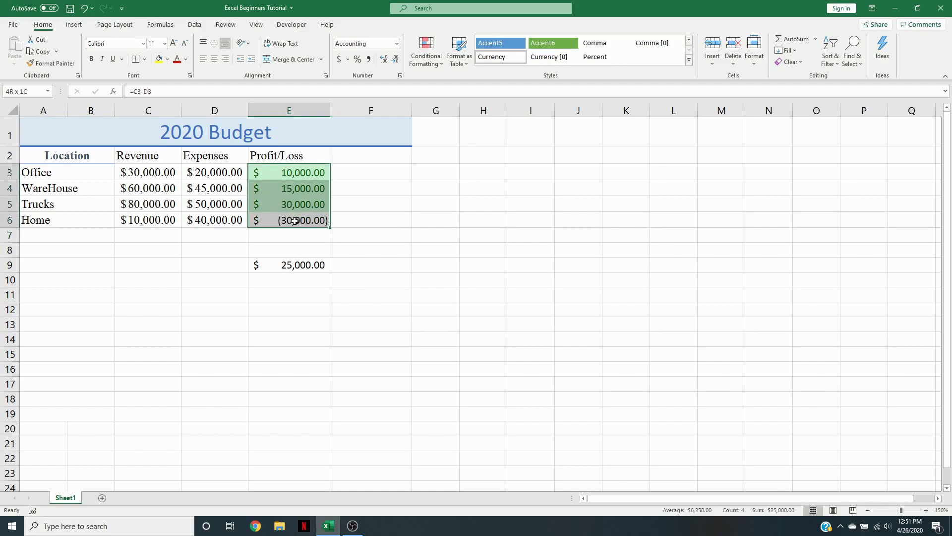
left_click(427, 53)
mouse_move(462, 84)
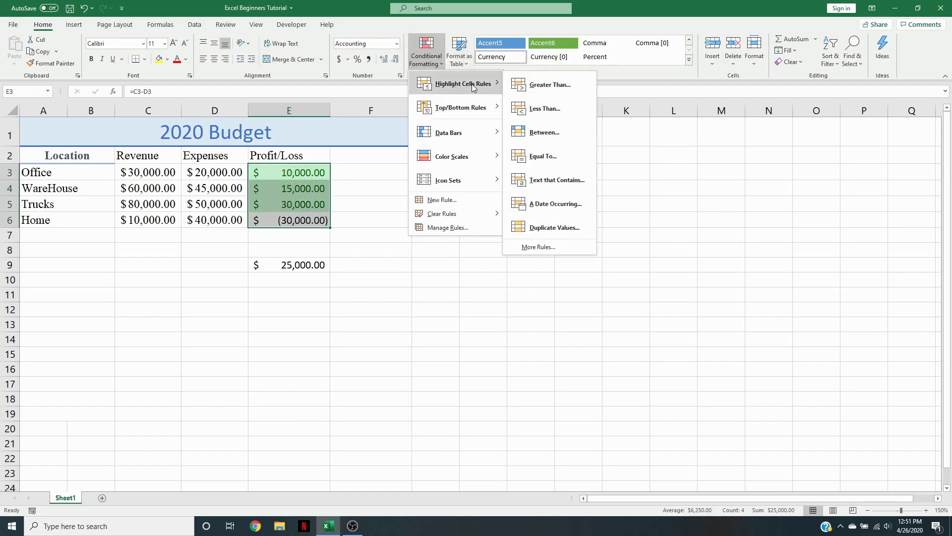
left_click(531, 107)
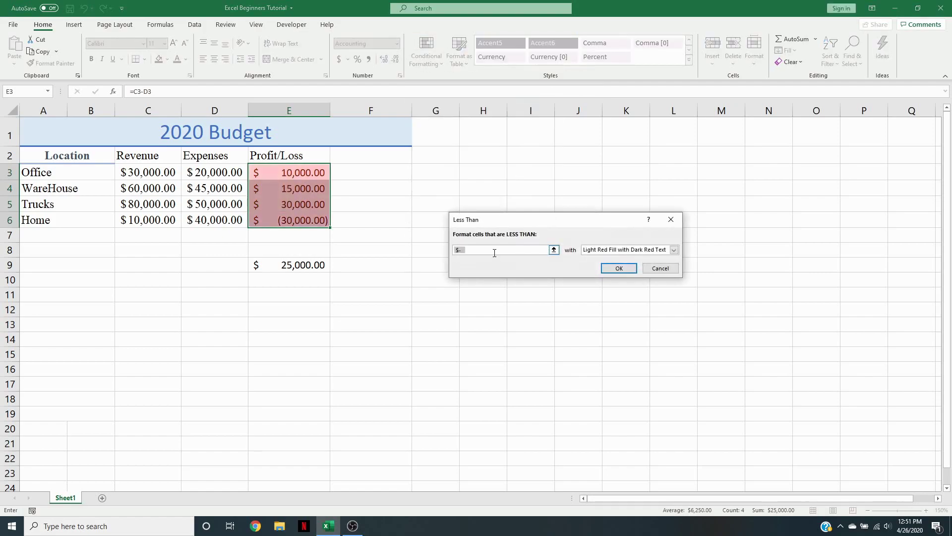
type("0")
left_click(612, 250)
left_click(686, 260)
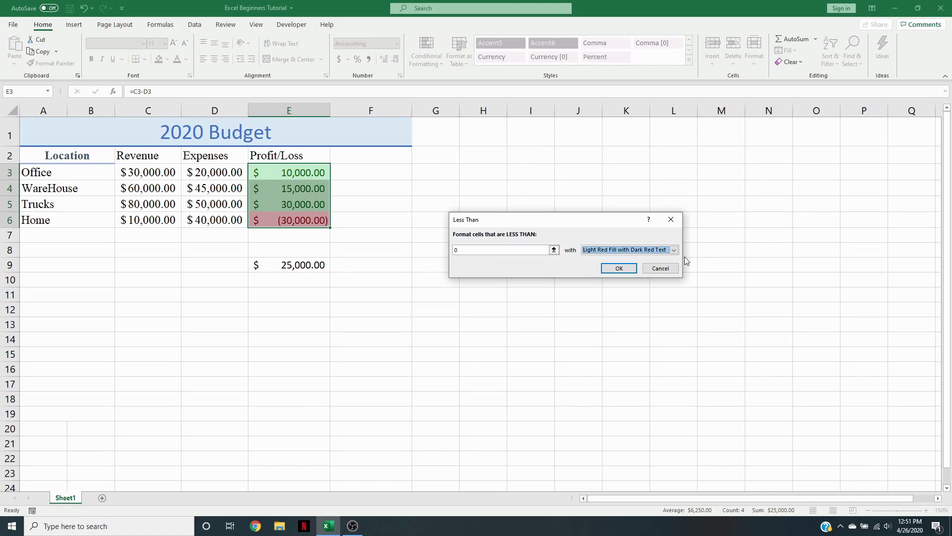
left_click(620, 268)
left_click(479, 262)
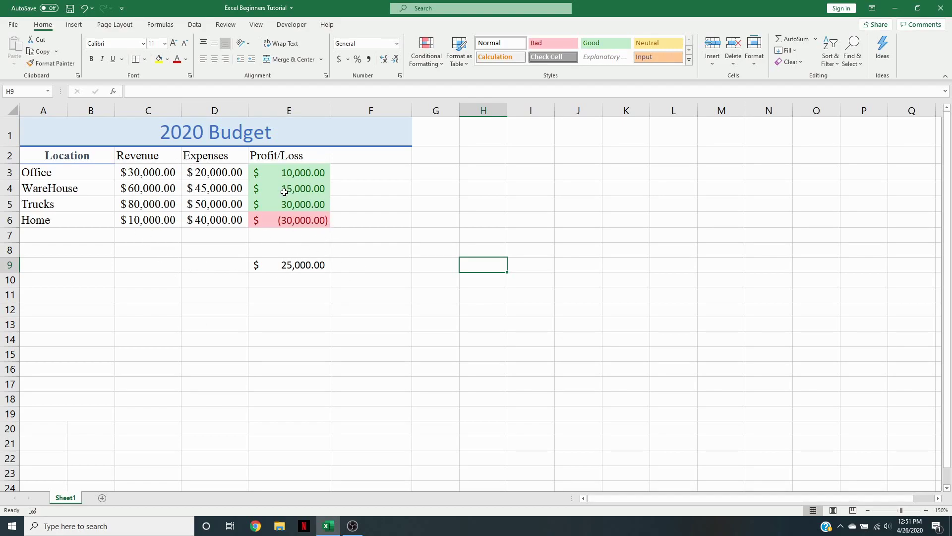
Step: Label cell A13 "Average" and calculate the average of the Revenue values C3:C6 in cell C13
left_click(46, 319)
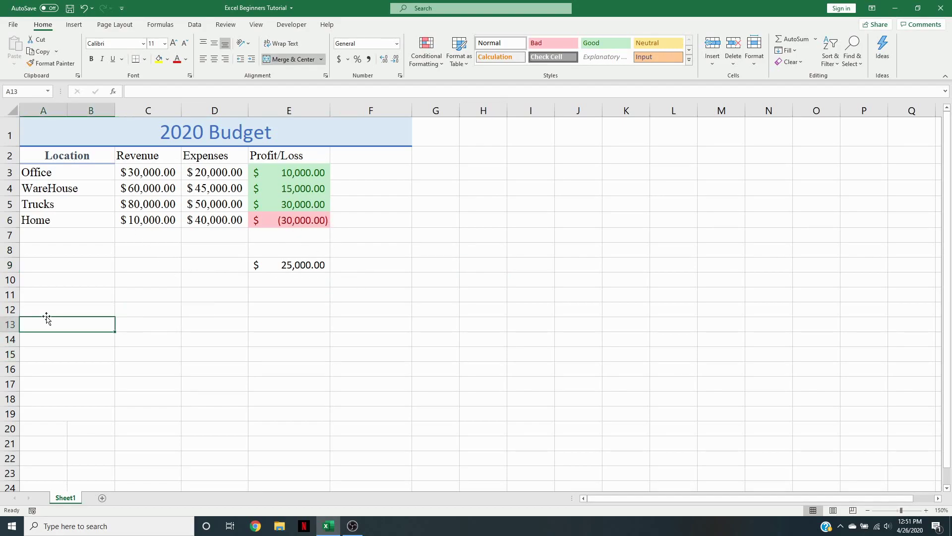
type("Avera")
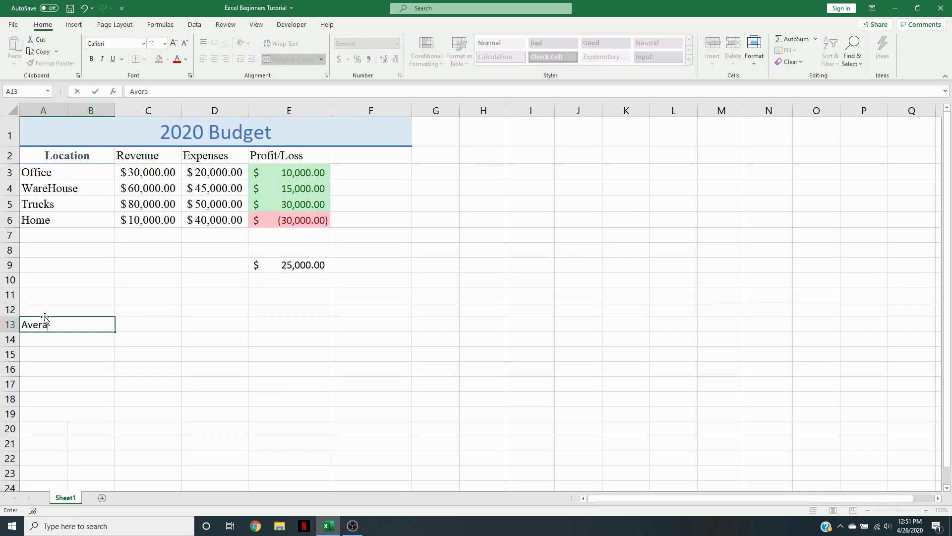
mouse_move(163, 328)
left_mouse_down()
mouse_move(168, 338)
mouse_move(160, 320)
left_mouse_up()
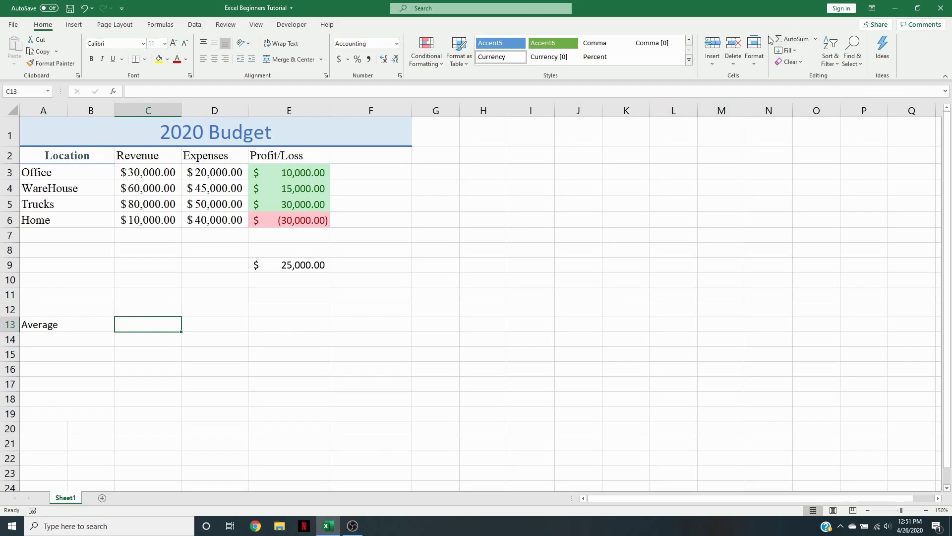
left_click(815, 40)
left_click(813, 67)
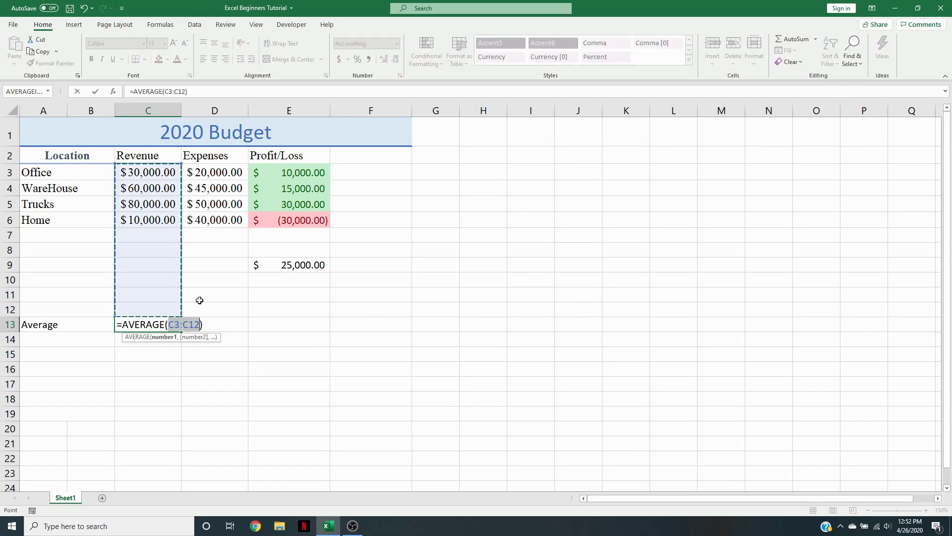
left_click_drag(138, 170, 158, 220)
key("Return")
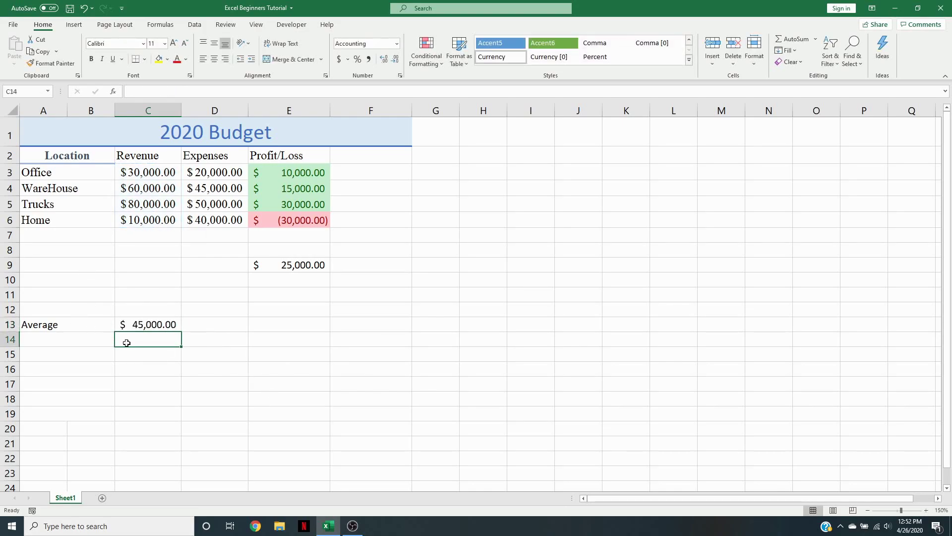
Step: Calculate the average of the Expenses values D3:D6 in cell D13 with the AVERAGE function
left_click(213, 330)
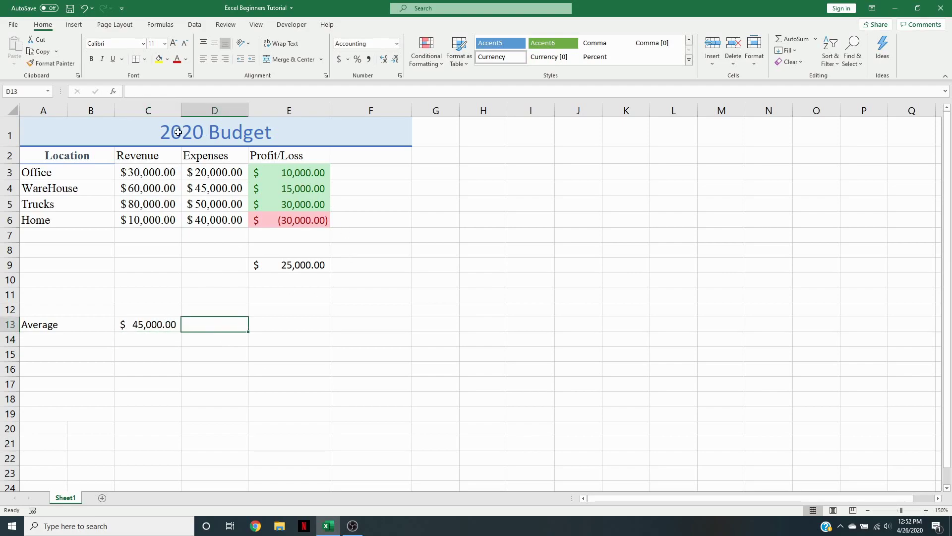
left_click(148, 23)
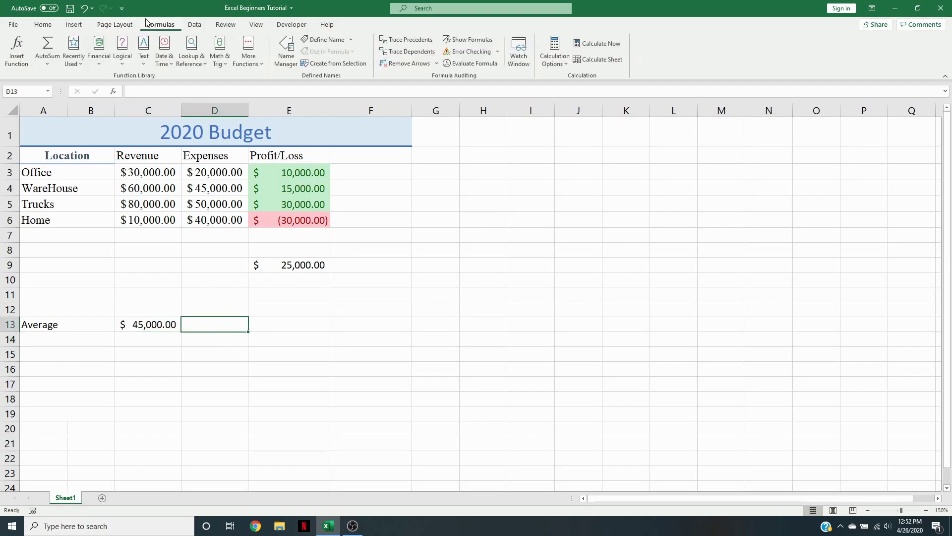
left_click(47, 64)
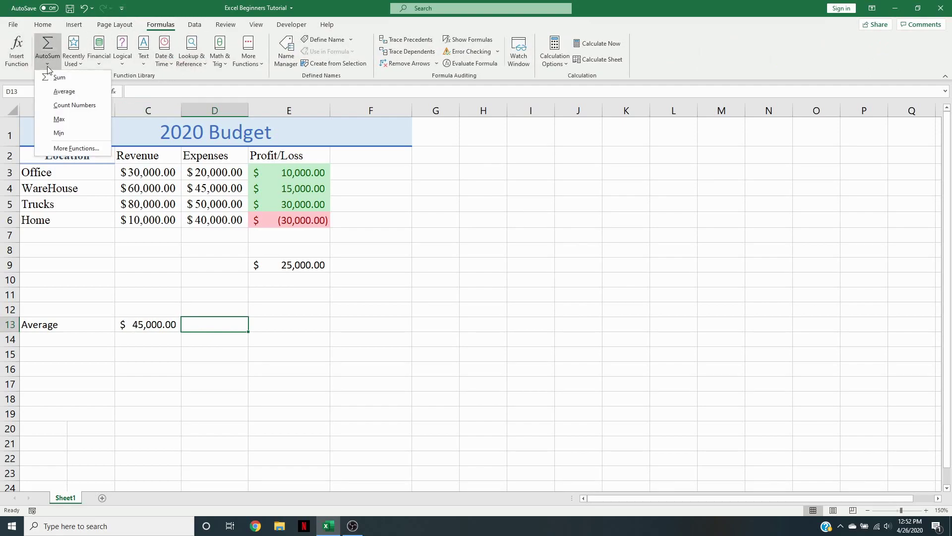
left_click(57, 91)
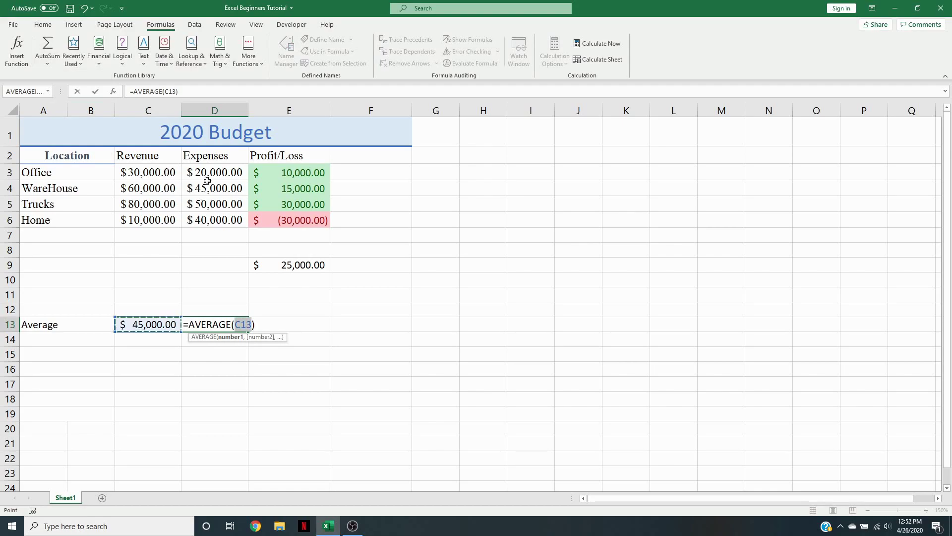
left_click_drag(207, 166, 218, 217)
key("Return")
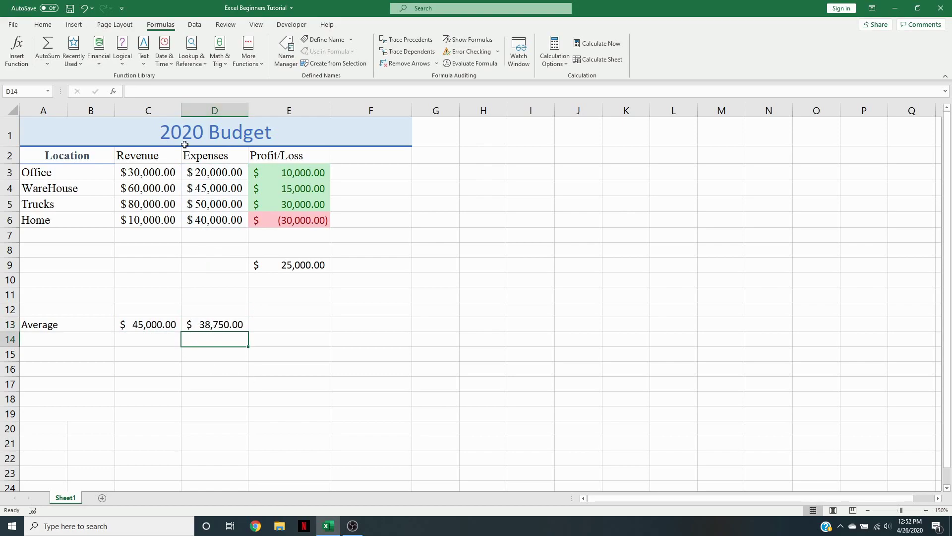
Step: Calculate the average of the Profit/Loss values E3:E6 in cell E13 with the AVERAGE function
left_click(291, 327)
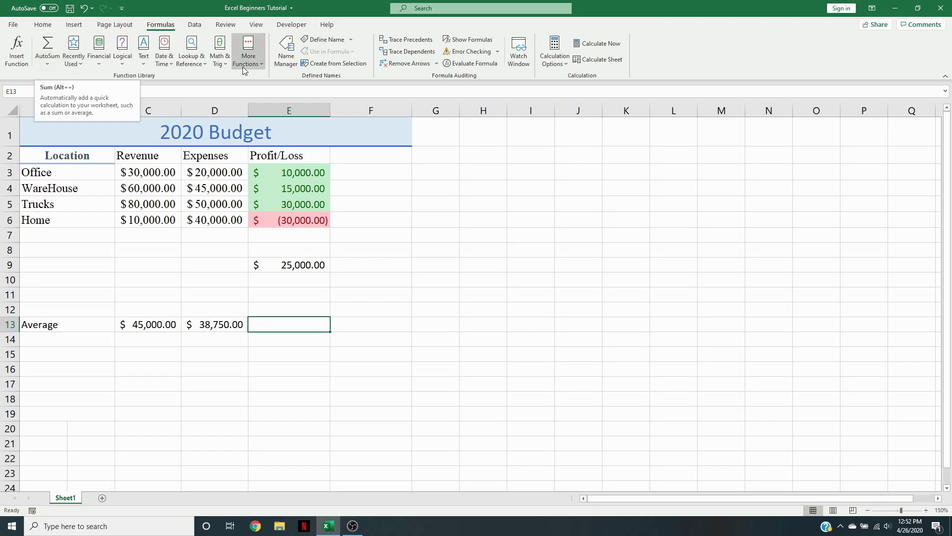
left_click(263, 64)
left_click(262, 64)
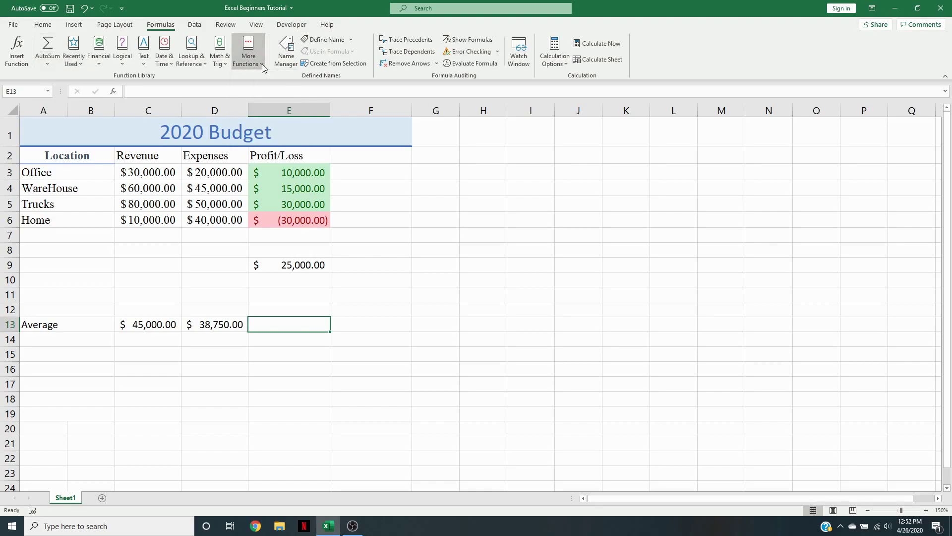
left_click(16, 49)
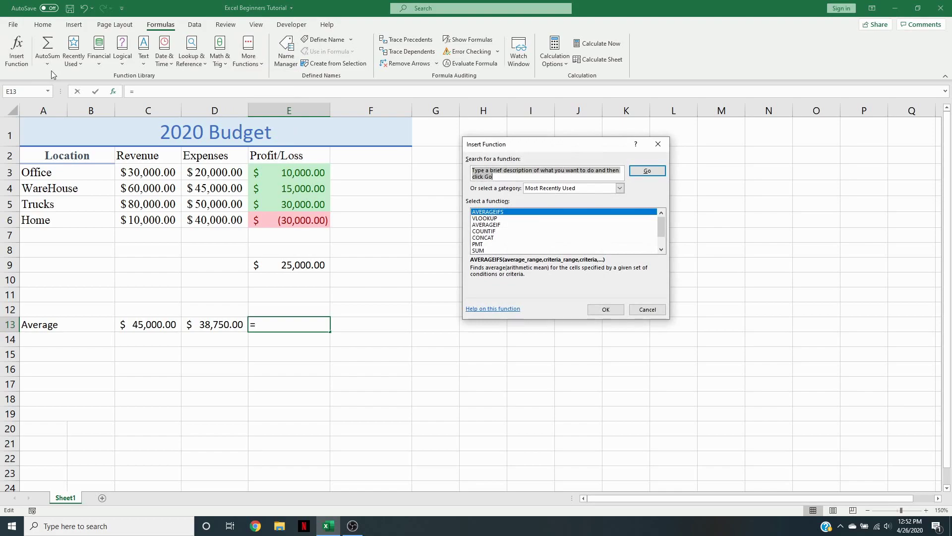
type("average")
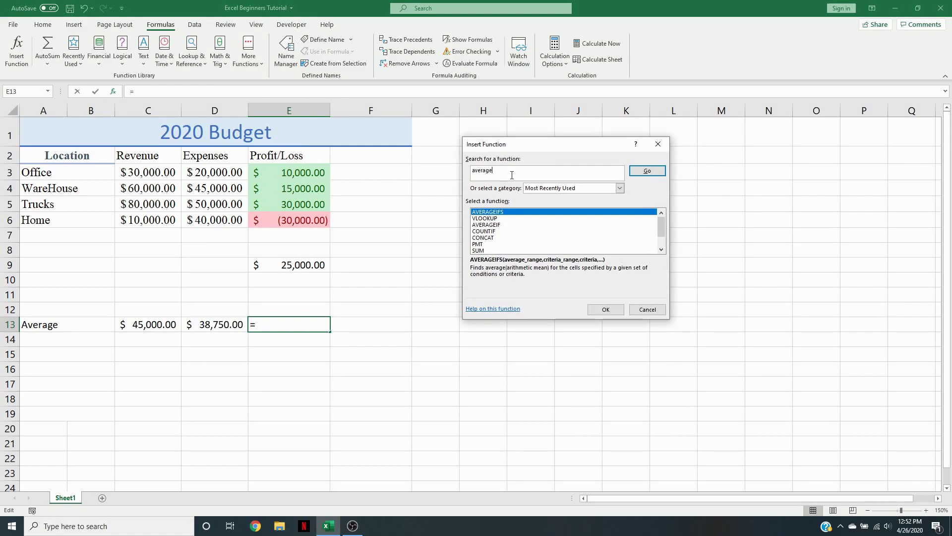
left_click(647, 170)
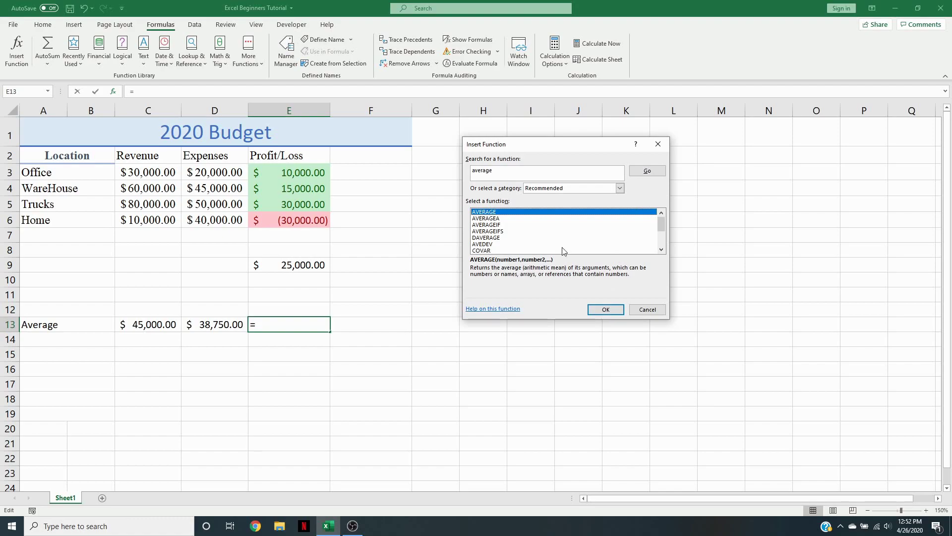
left_click(600, 308)
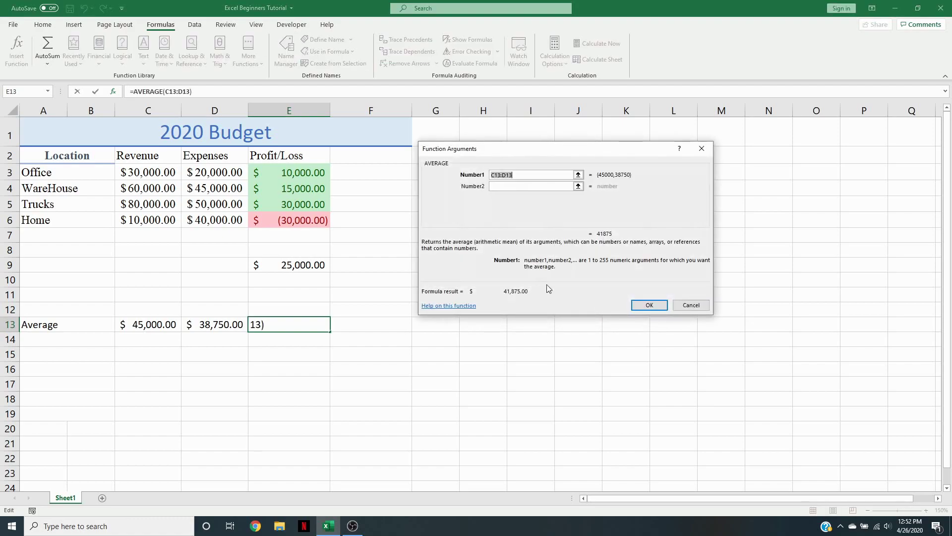
left_click_drag(286, 170, 292, 224)
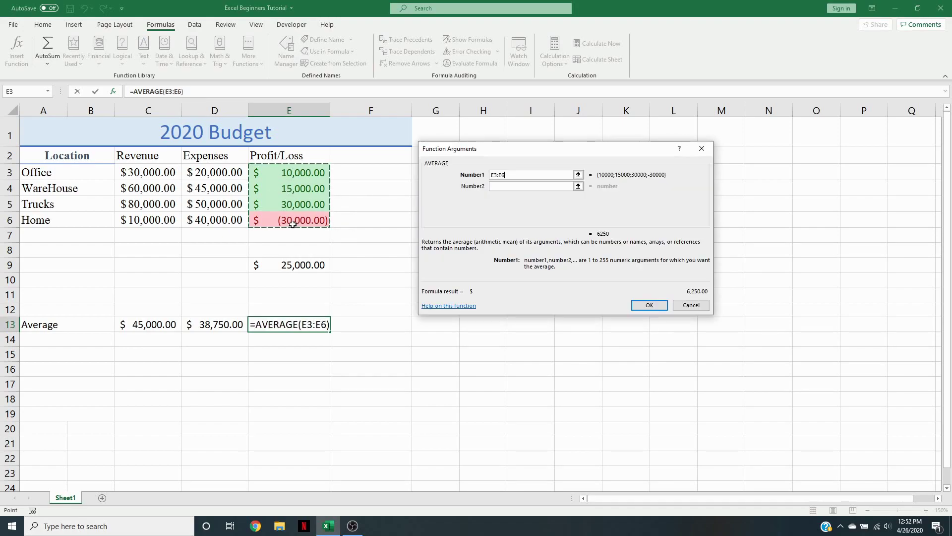
left_click(632, 305)
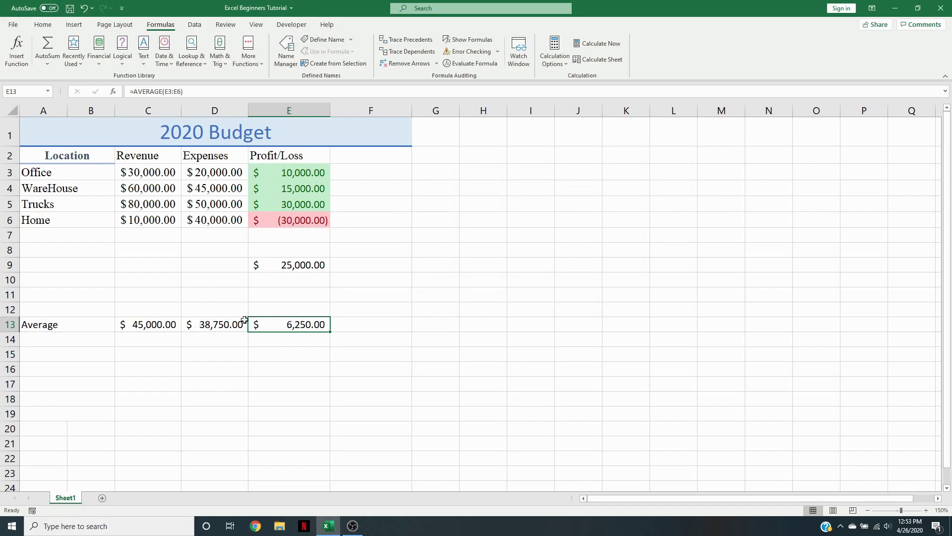
left_click(294, 347)
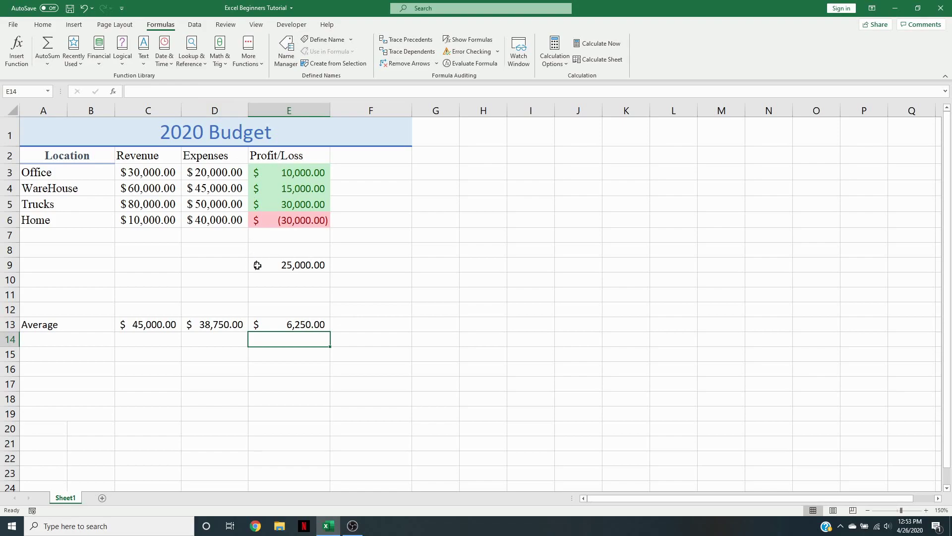
Step: Insert a recommended Clustered Column chart of the locations and revenues in A3:C6 and place it beside the budget table, starting at column G
left_click(73, 25)
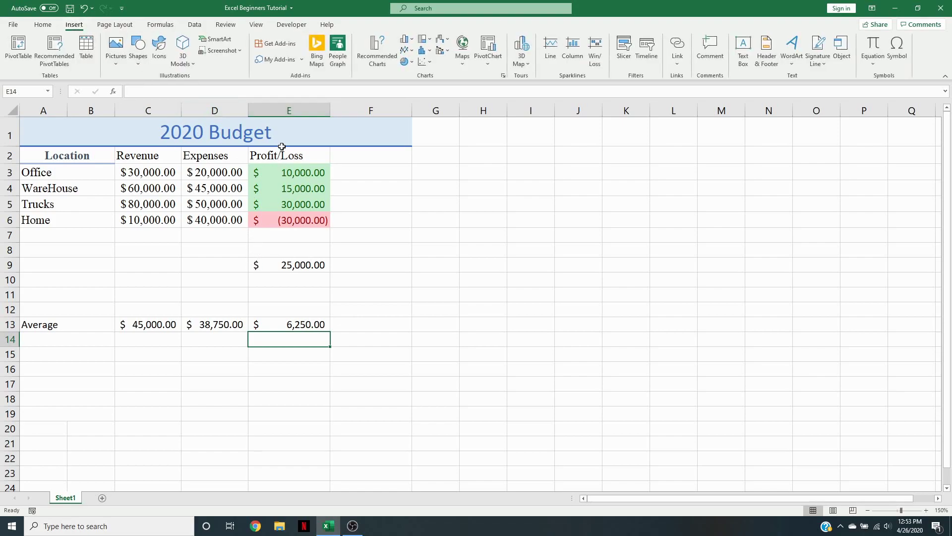
mouse_move(52, 174)
left_mouse_down()
mouse_move(139, 190)
mouse_move(143, 221)
left_mouse_up()
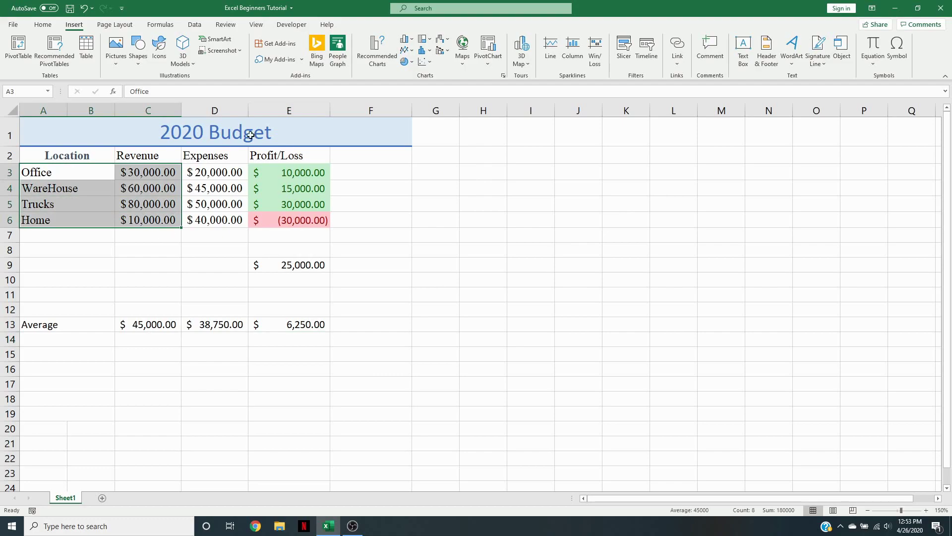
left_click(375, 58)
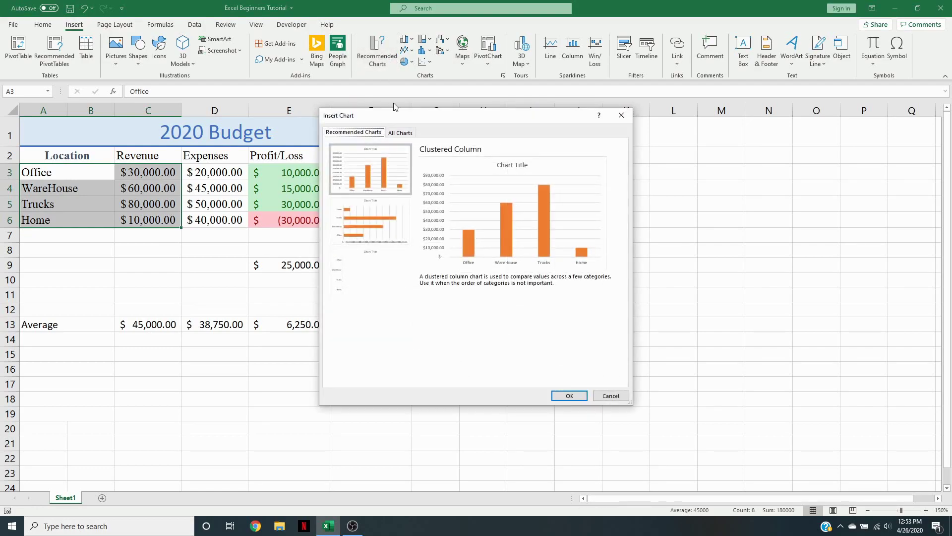
left_click(569, 396)
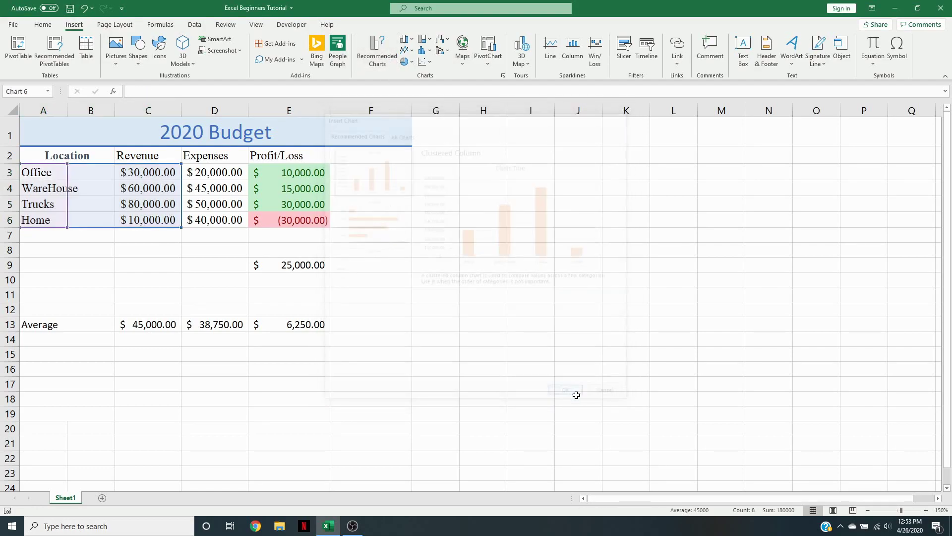
mouse_move(556, 214)
left_mouse_down()
mouse_move(657, 159)
mouse_move(664, 137)
left_mouse_up()
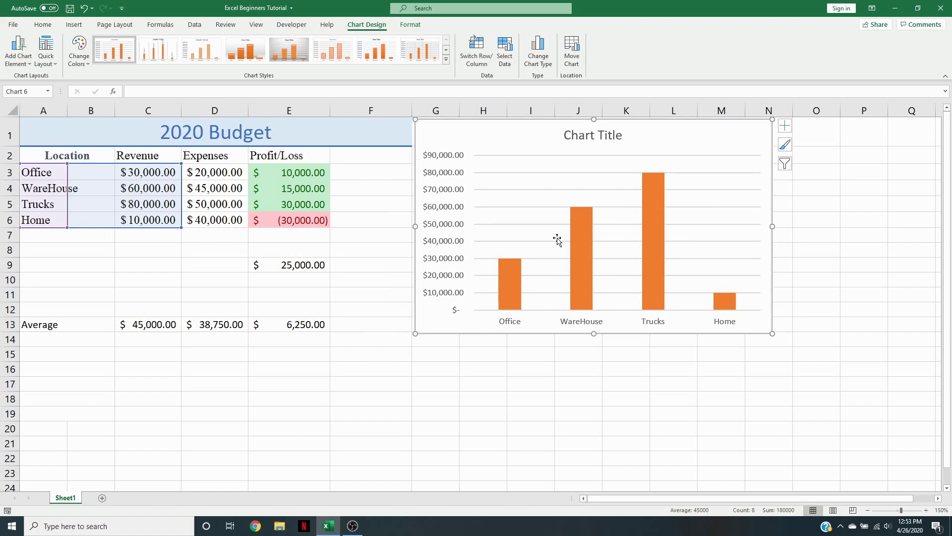
mouse_move(570, 215)
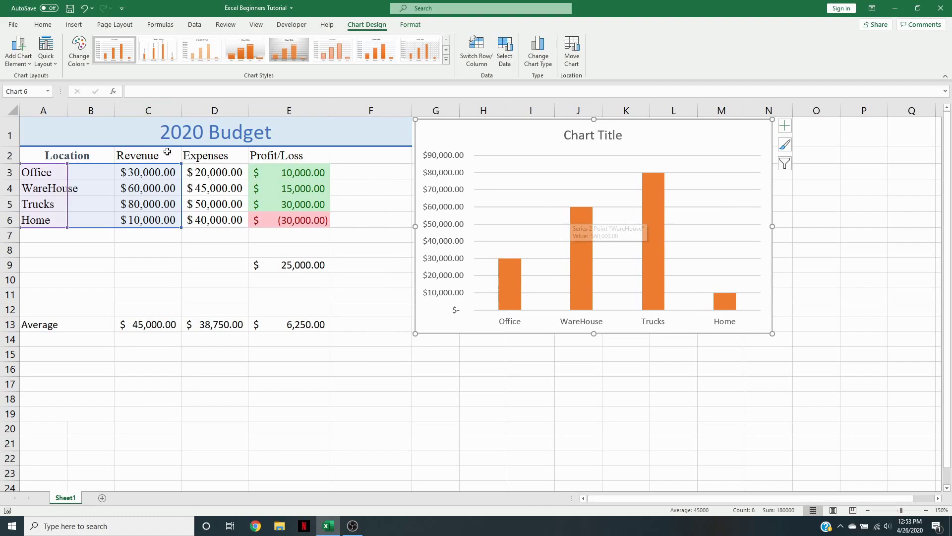
left_click(400, 367)
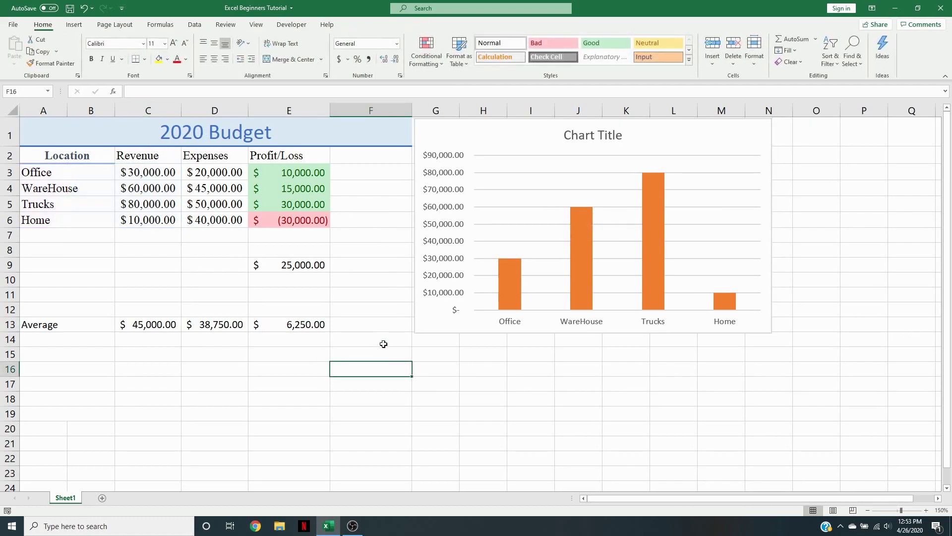
Step: Apply the Office theme to the budget sheet and its chart
left_click(44, 137)
left_click_drag(44, 137, 765, 400)
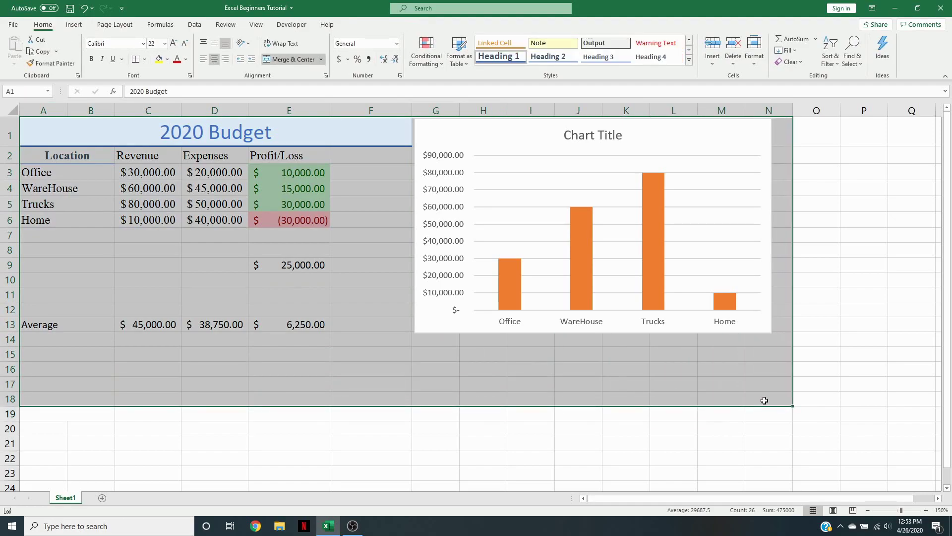
left_click(79, 26)
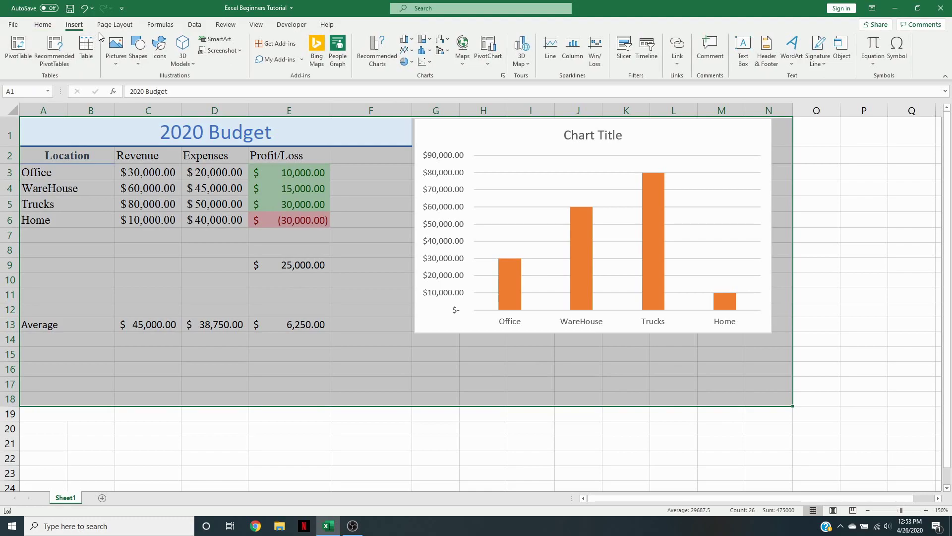
left_click(115, 25)
left_click(17, 65)
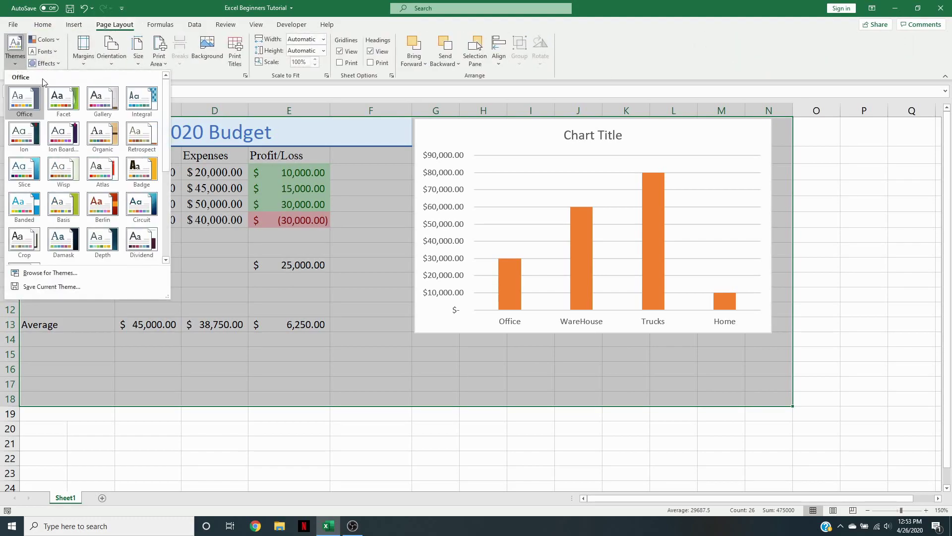
left_click(20, 103)
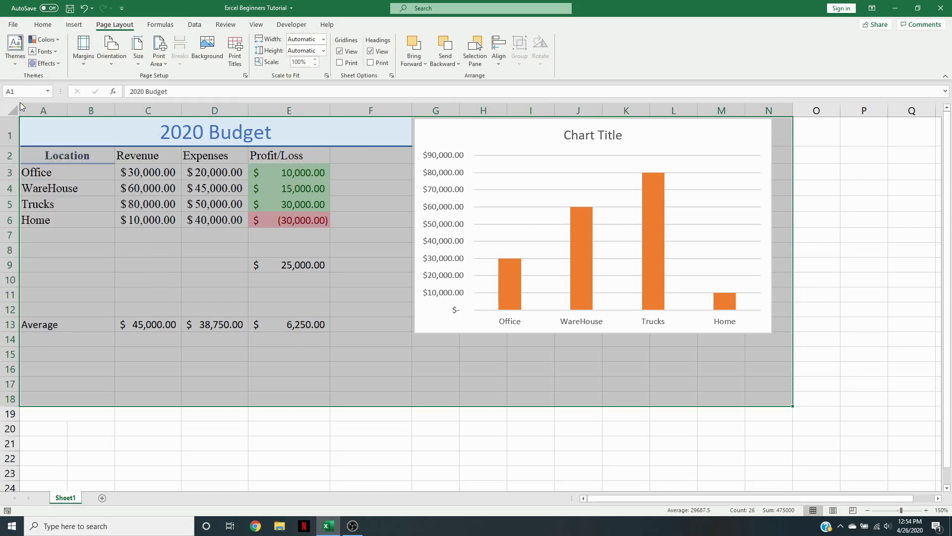
left_click(343, 441)
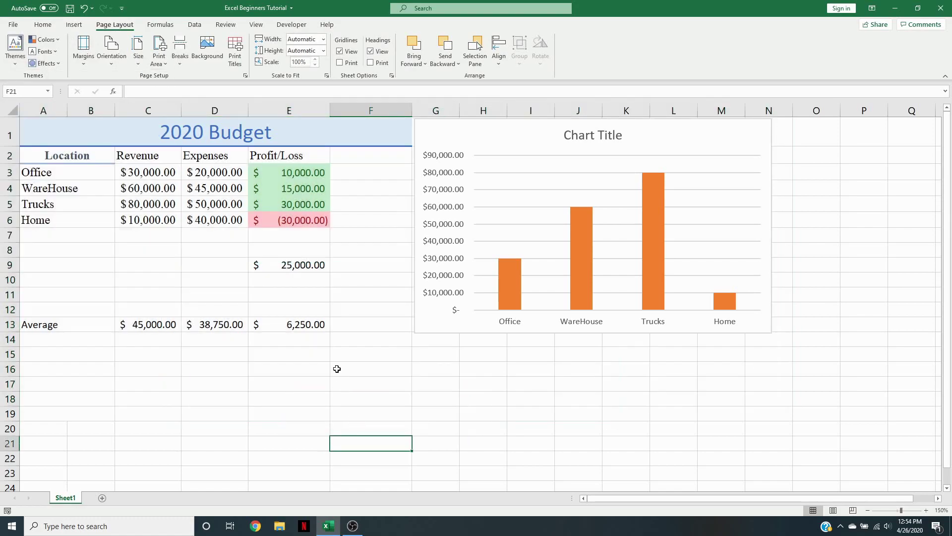
Step: Apply the Circuit theme to the budget sheet and its chart
left_click_drag(35, 131, 774, 447)
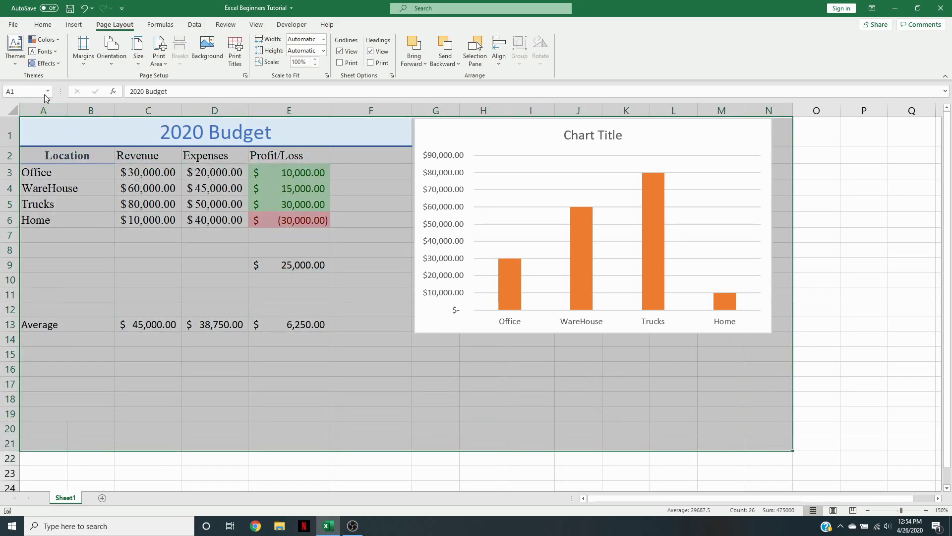
left_click(20, 65)
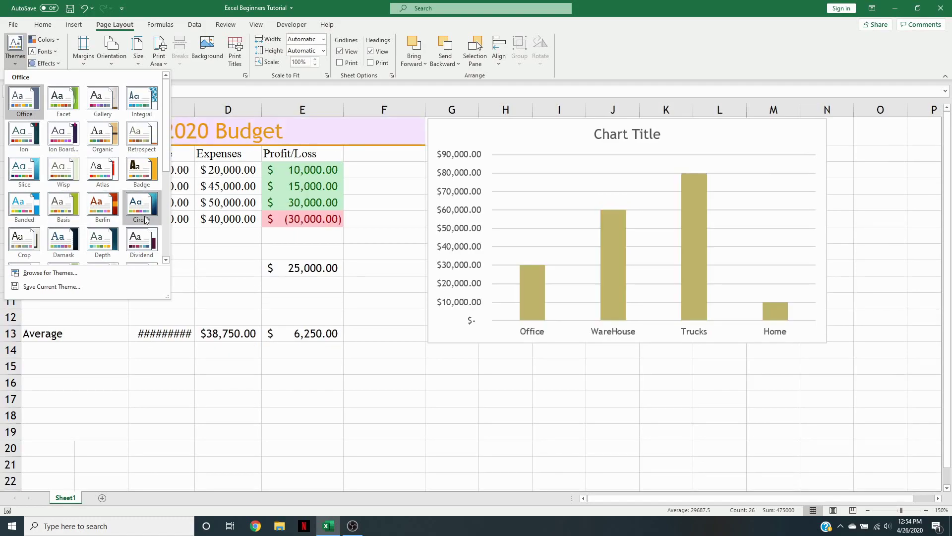
left_click(604, 397)
left_click(651, 420)
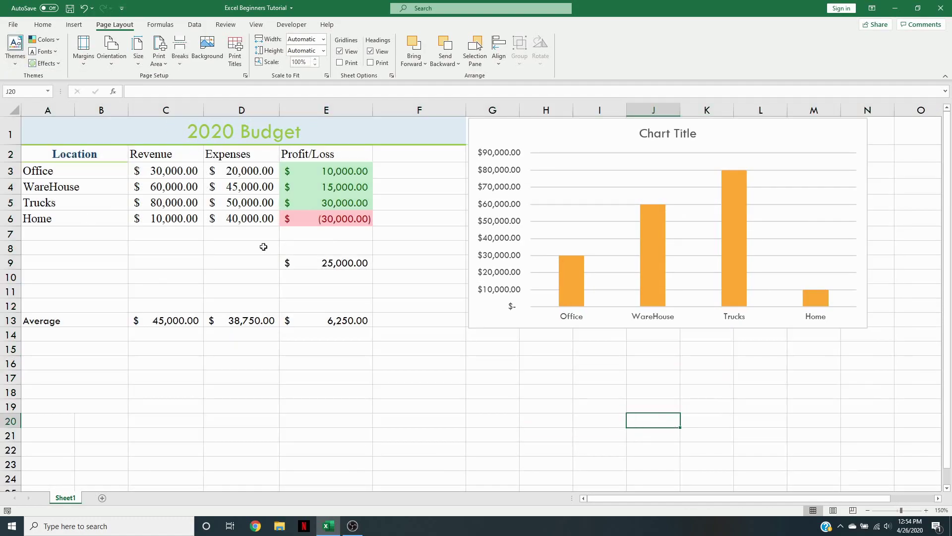
Step: Apply the chart style with a solid green background, white text and patterned columns to the revenue chart
left_click(544, 143)
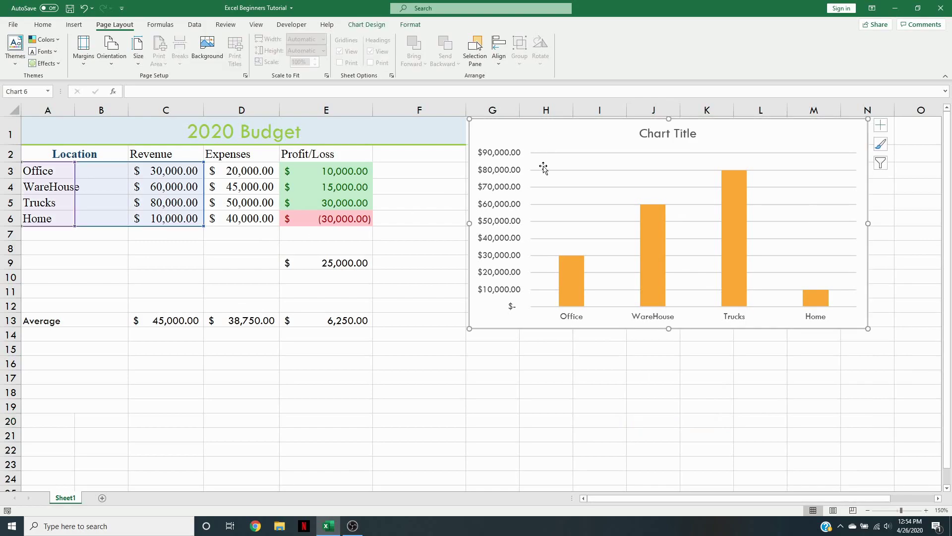
left_click(357, 26)
left_click(409, 25)
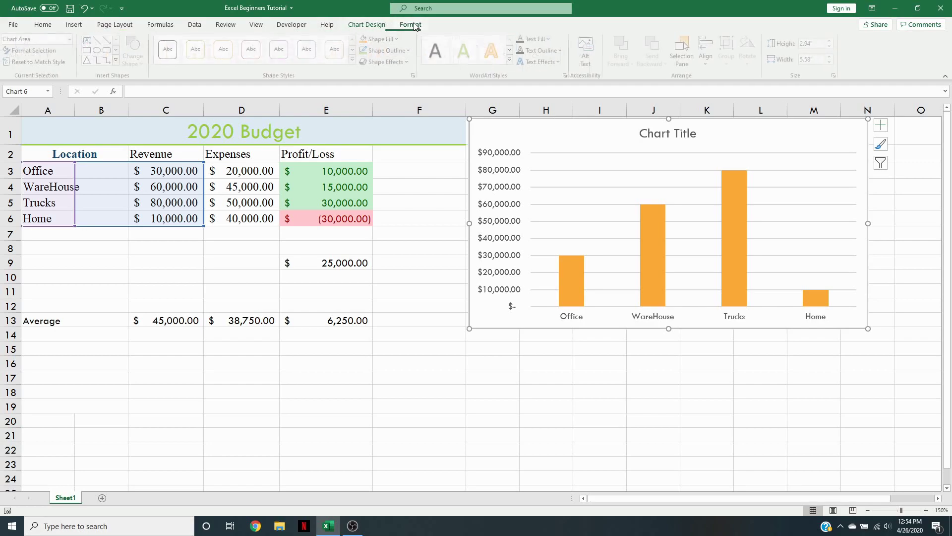
left_click(366, 24)
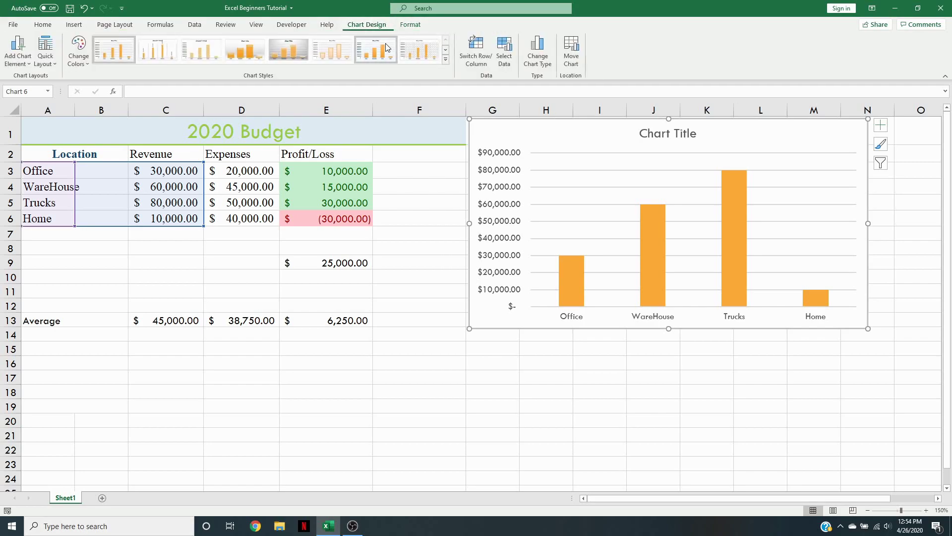
left_click(447, 60)
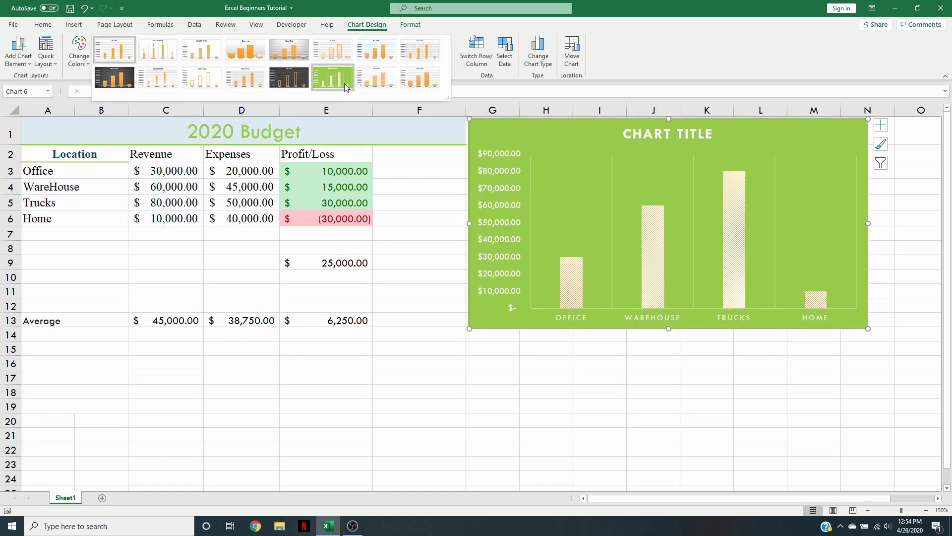
left_click(346, 87)
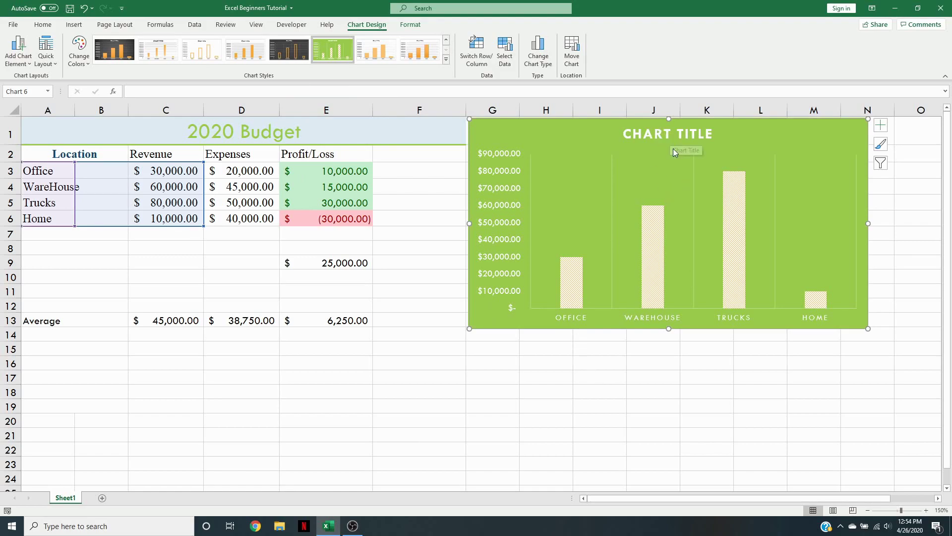
Step: Change the chart title to "REVENUES FOR 2020" and close the formatting pane
left_click(665, 130)
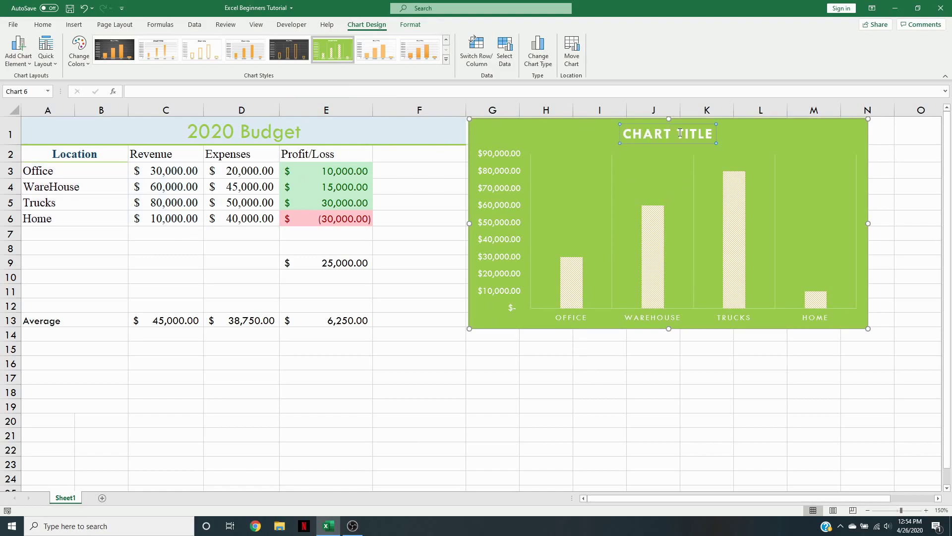
double_click(680, 133)
type("REVENUS")
key("BackSpace")
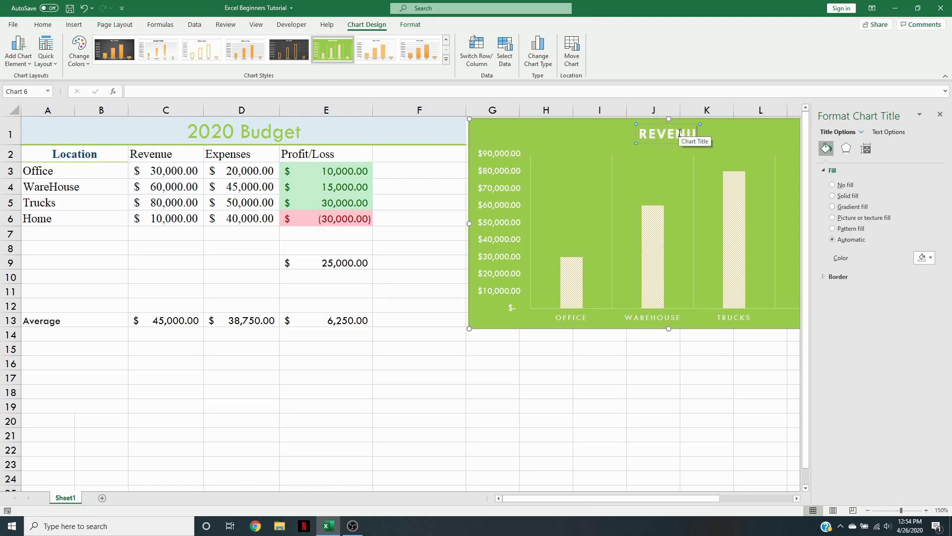
type("ES FOR 2020")
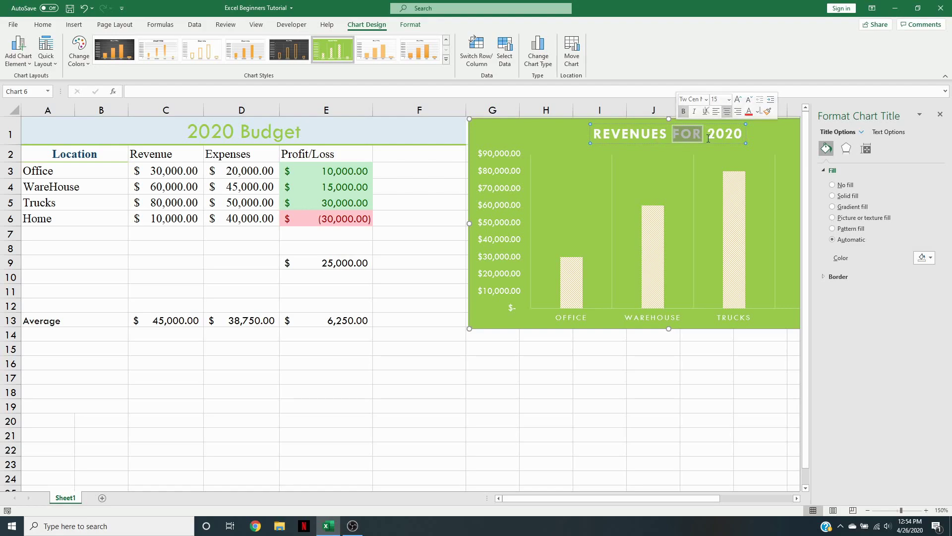
left_click(742, 405)
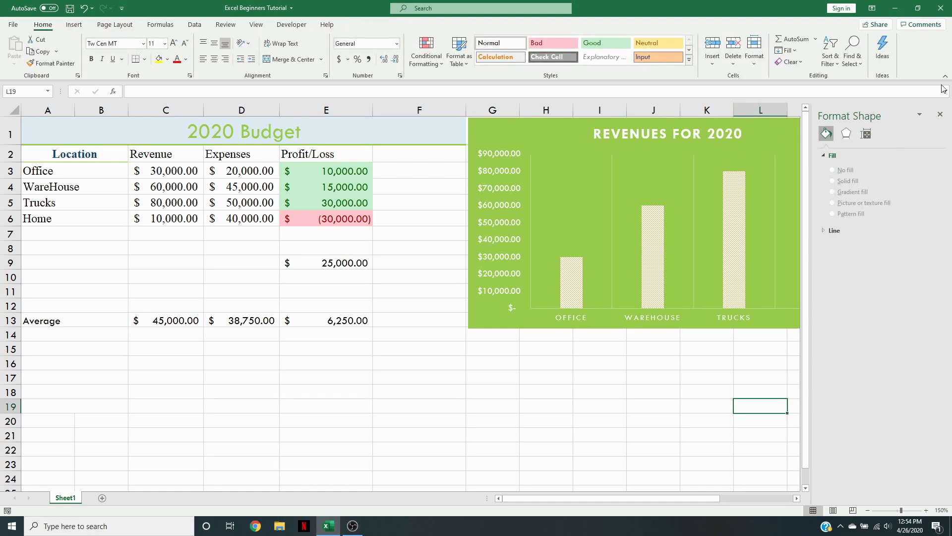
left_click(940, 115)
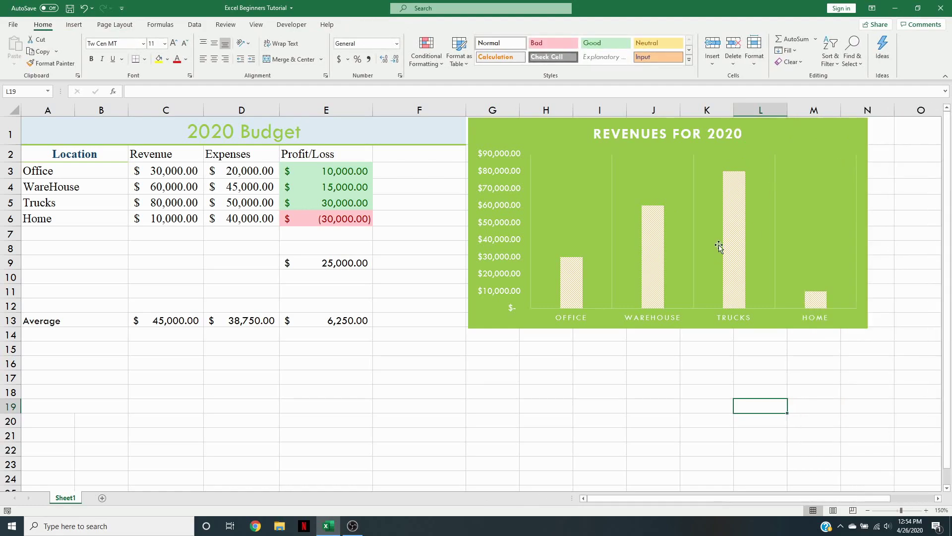
left_click(810, 147)
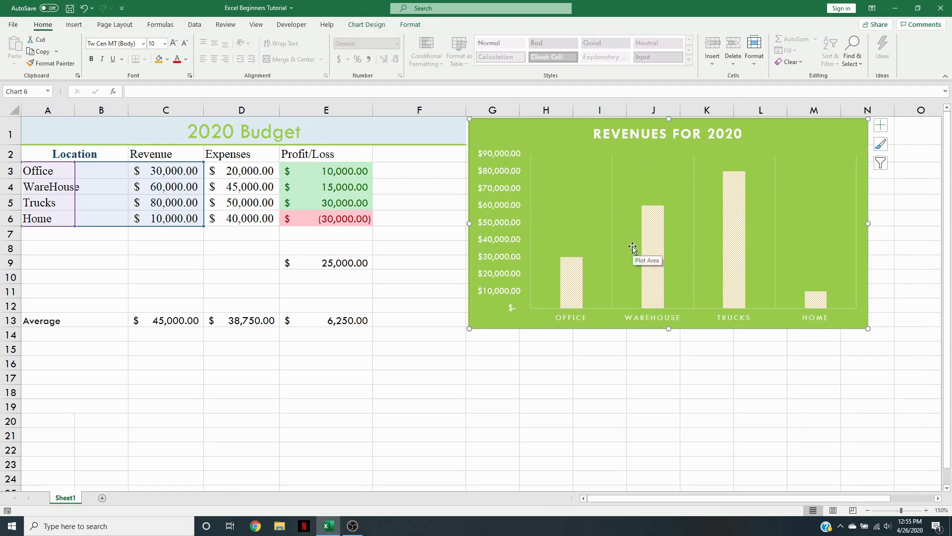
Step: Add axis titles to the revenue chart and set the vertical axis title to "Revenue in Dollars"
left_click(881, 125)
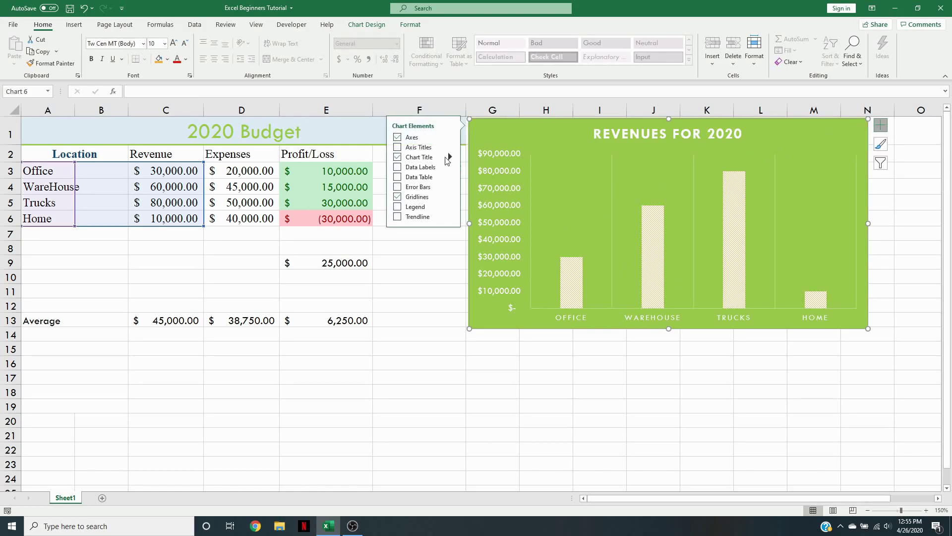
left_click(397, 147)
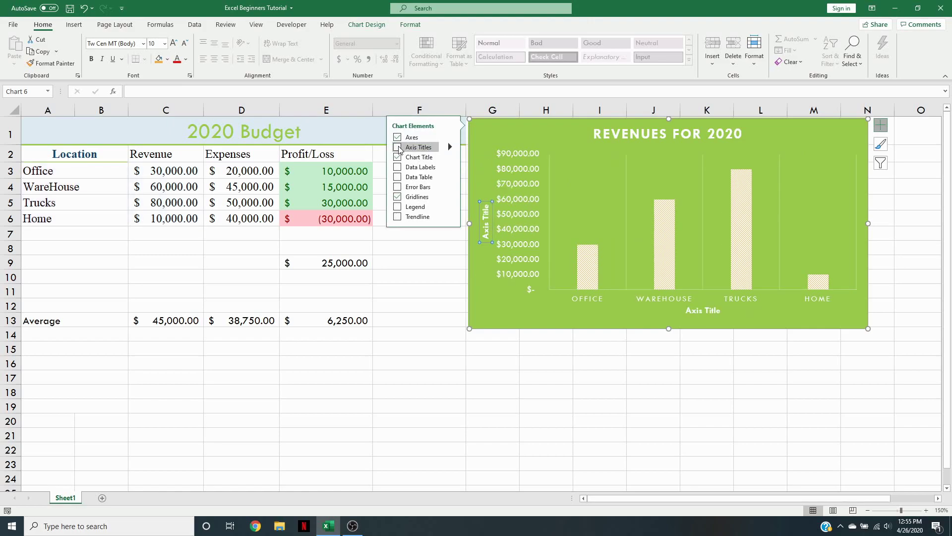
left_click(486, 216)
triple_click(485, 225)
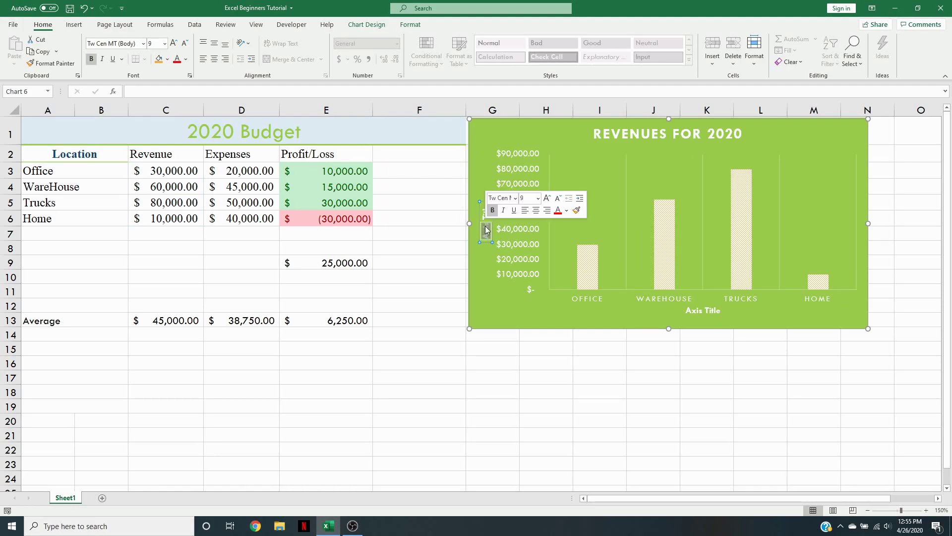
type("Reve")
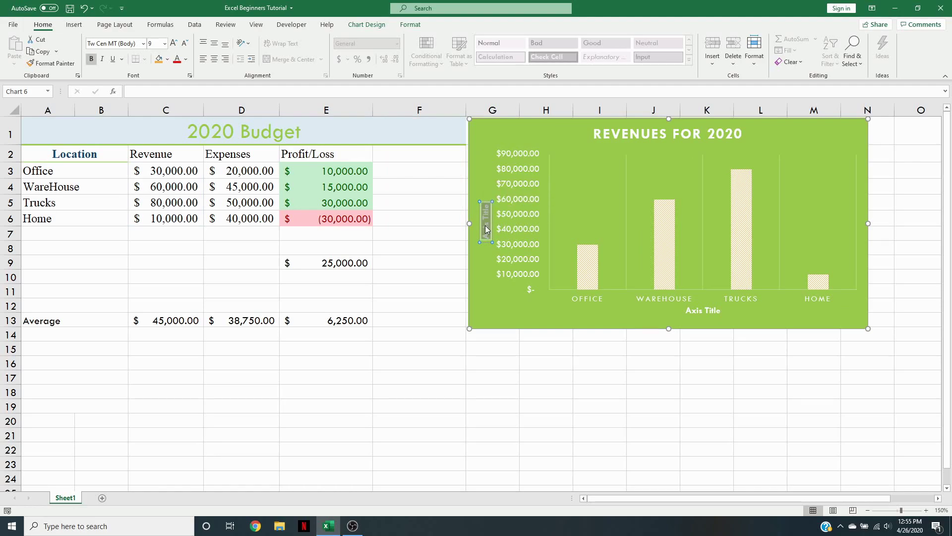
type("nue in Dollars")
Step: Set the revenue chart's horizontal axis title to "Location" and close the formatting pane
double_click(695, 310)
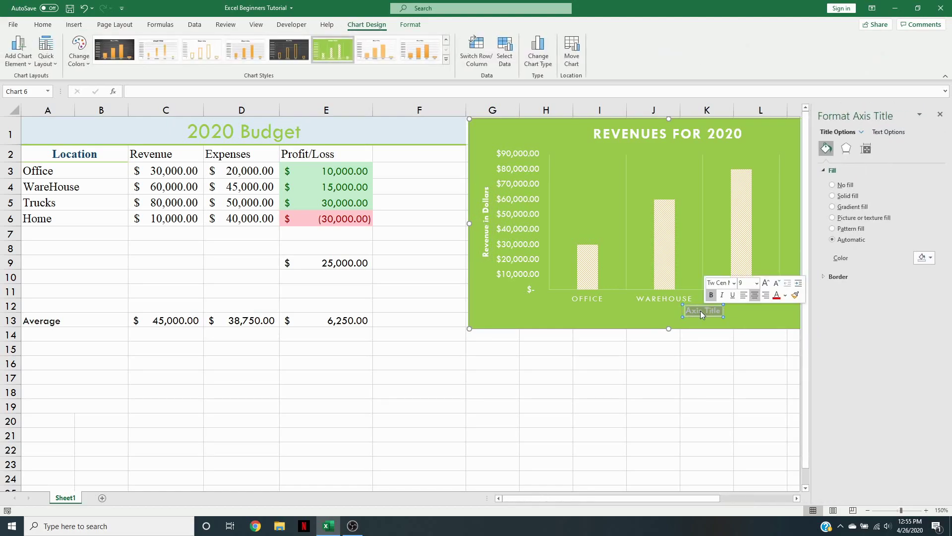
type("Location")
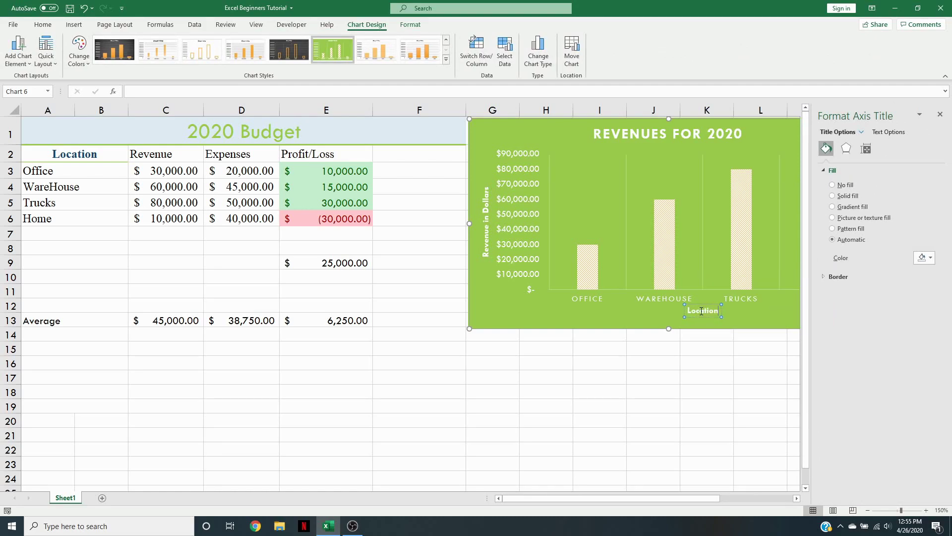
left_click(725, 353)
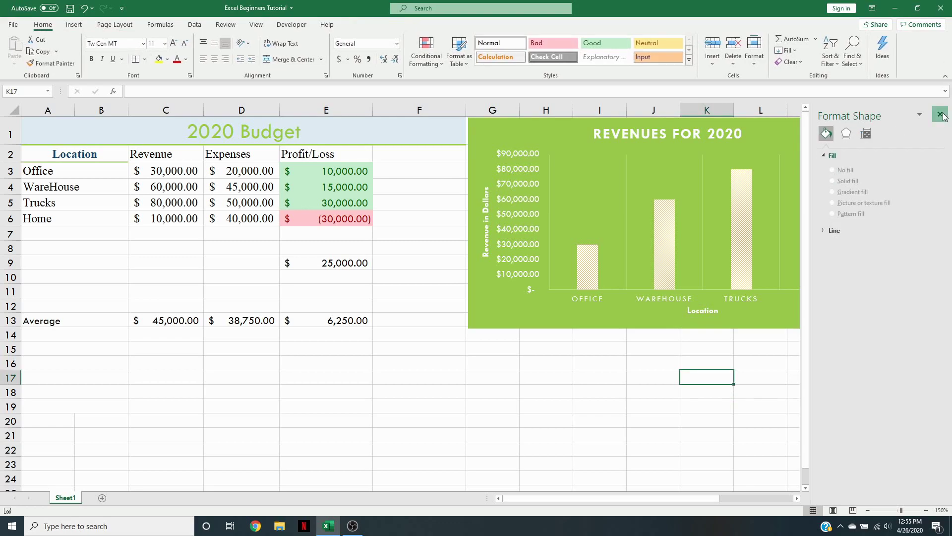
left_click(940, 114)
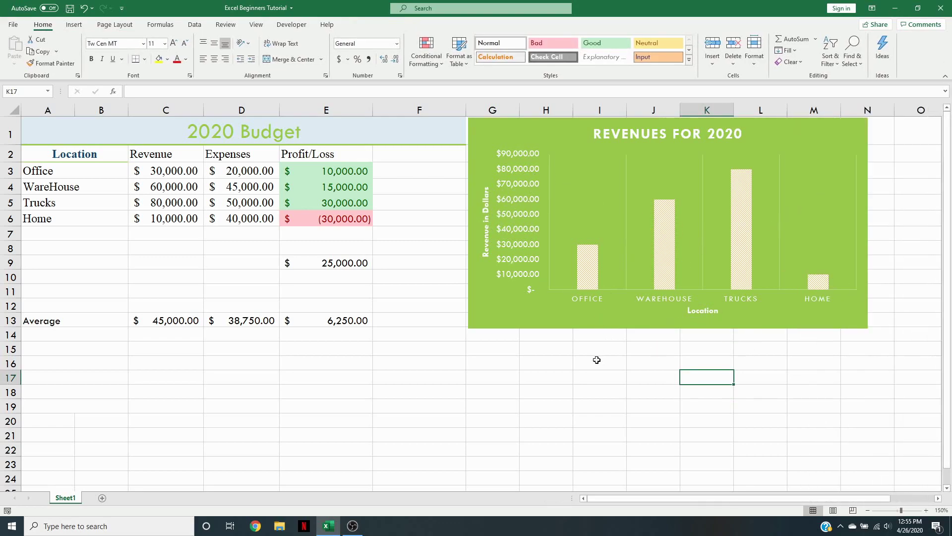
left_click(63, 172)
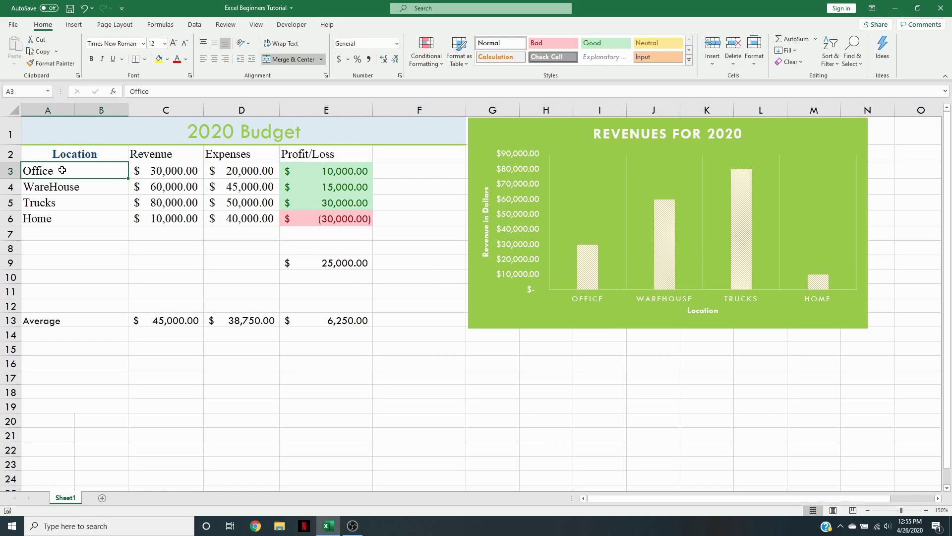
left_click_drag(80, 170, 326, 216)
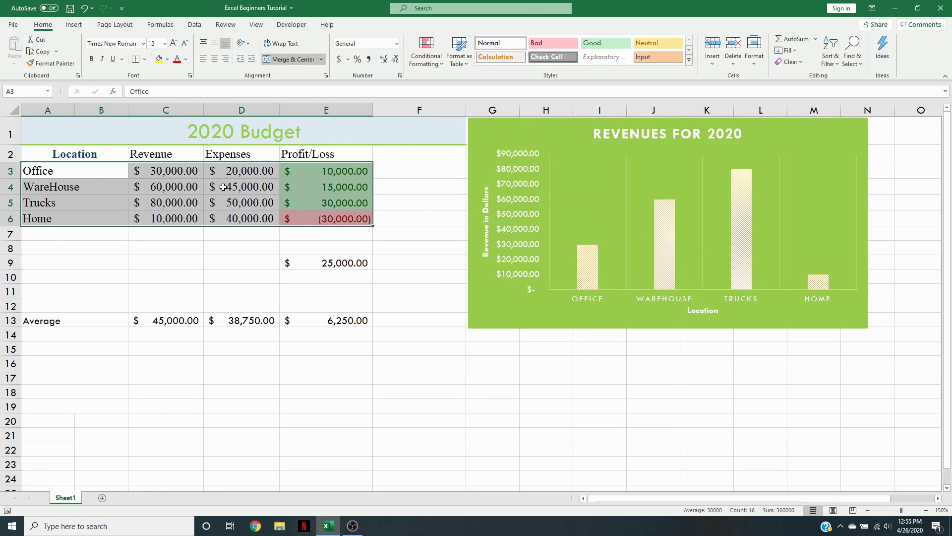
left_click(407, 191)
Step: Insert the recommended clustered column chart from the location names in A3:B6 and the Profit/Loss values in E3:E6
left_click_drag(78, 176, 78, 218)
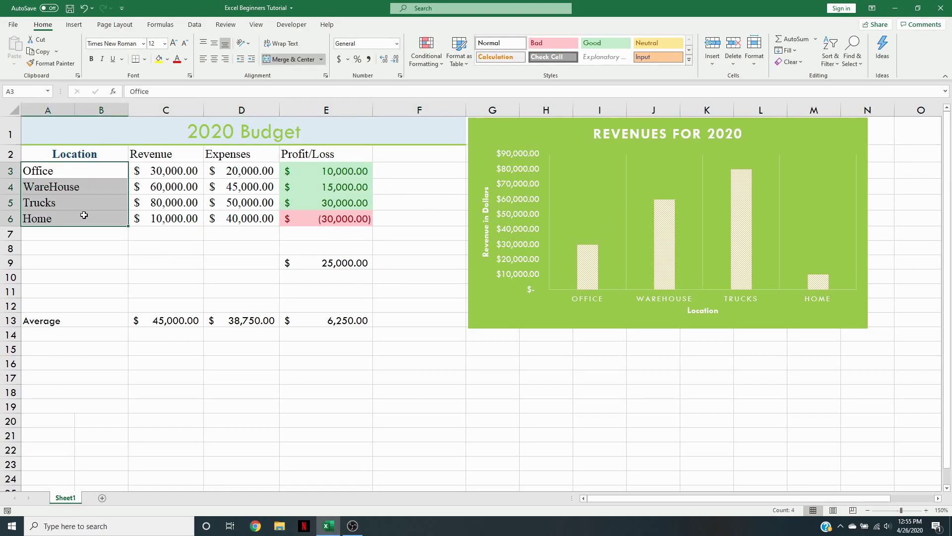
left_click_drag(314, 174, 327, 221, "ctrl")
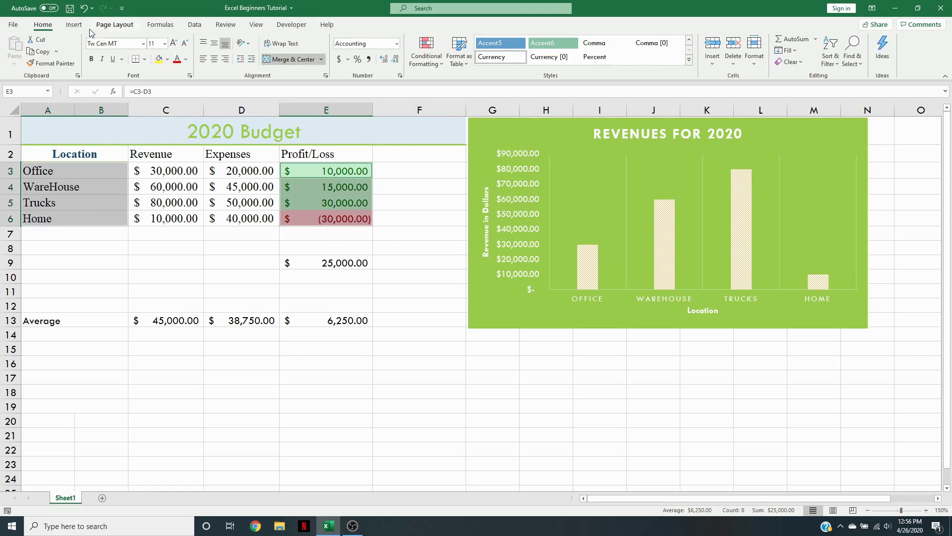
left_click(75, 25)
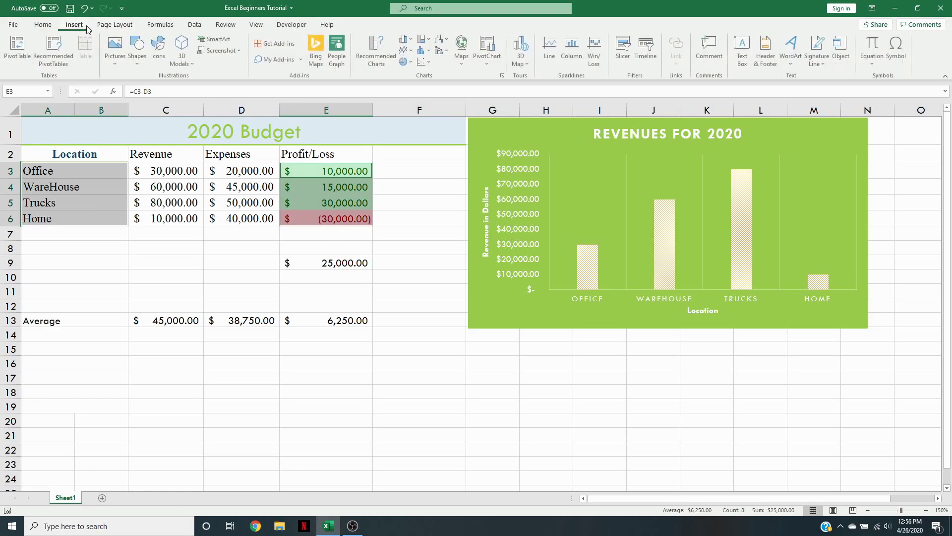
left_click(377, 60)
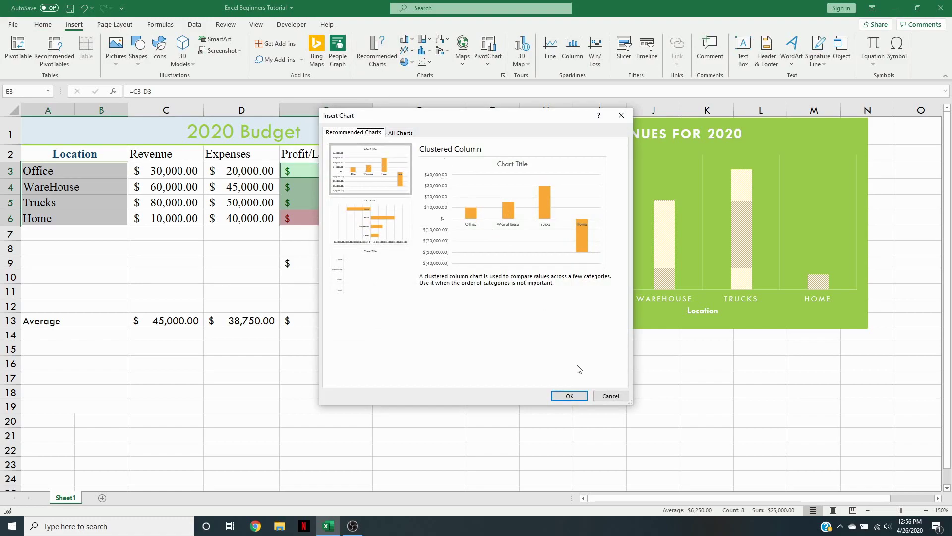
left_click(569, 396)
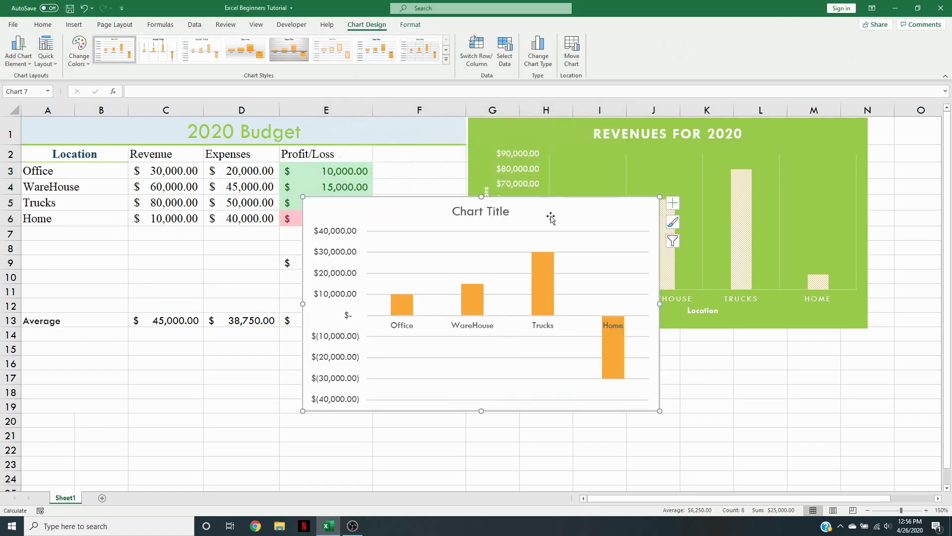
Step: Move the profit/loss chart directly below the Average row and shrink it to span about columns A to E and rows 14 to 24
left_click_drag(555, 214, 276, 346)
scroll(446, 396, "down", 3)
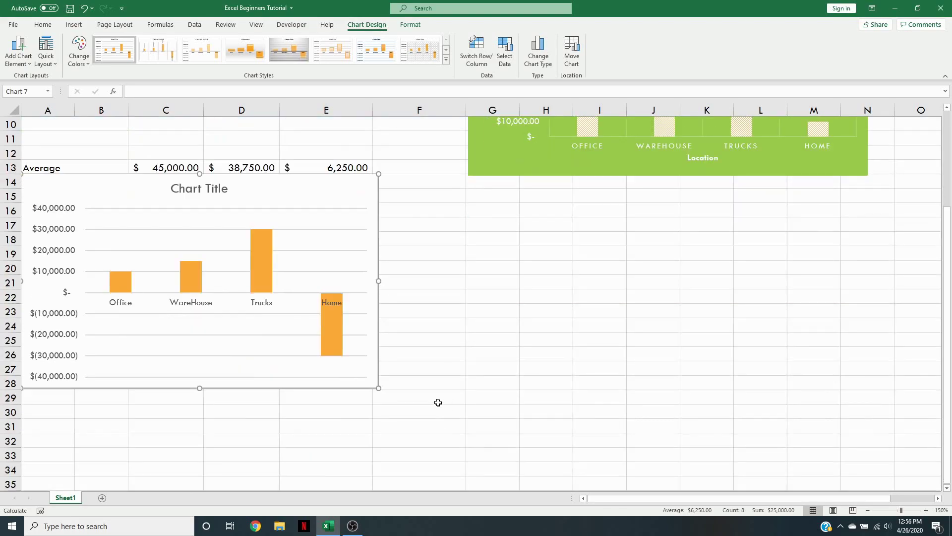
left_click_drag(379, 388, 322, 333)
scroll(415, 333, "up", 3)
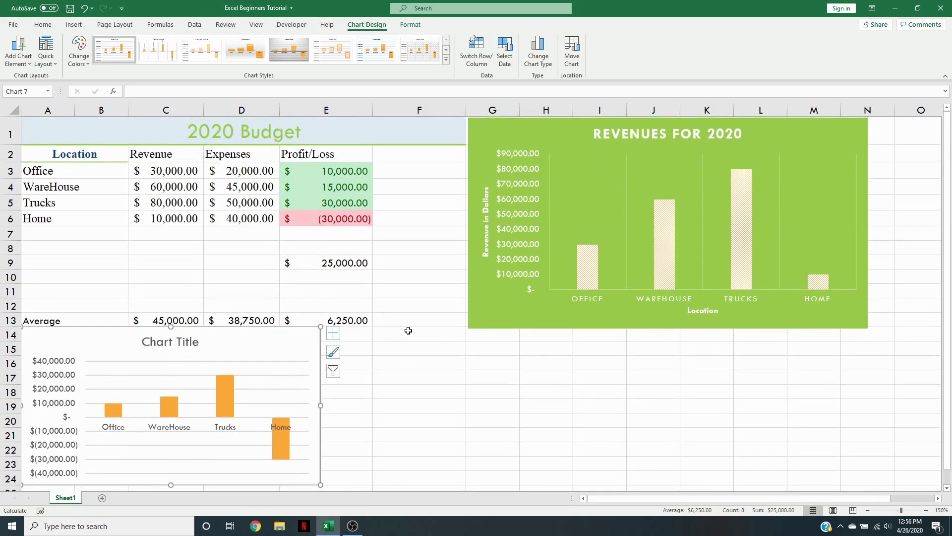
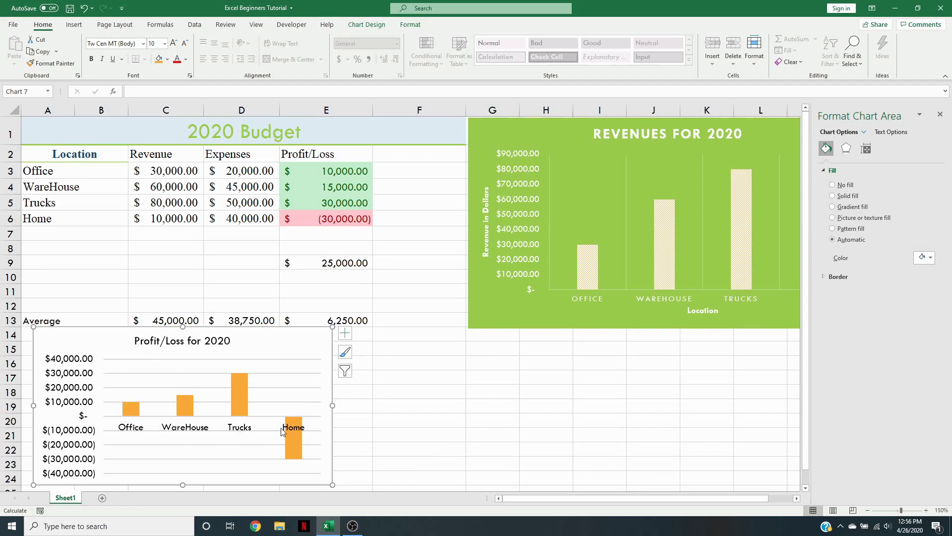
Step: Undo the last text formatting change on the profit/loss chart
scroll(411, 284, "down", 2)
scroll(411, 283, "up", 2)
left_click(83, 8)
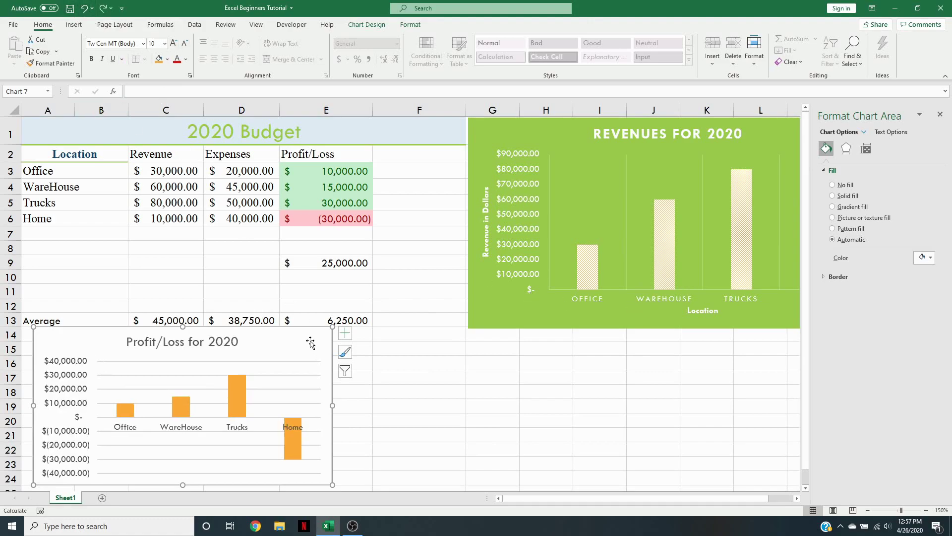
Step: Apply the chart style with a solid green background, white text and patterned columns to the profit/loss chart
left_click(366, 25)
left_click(445, 64)
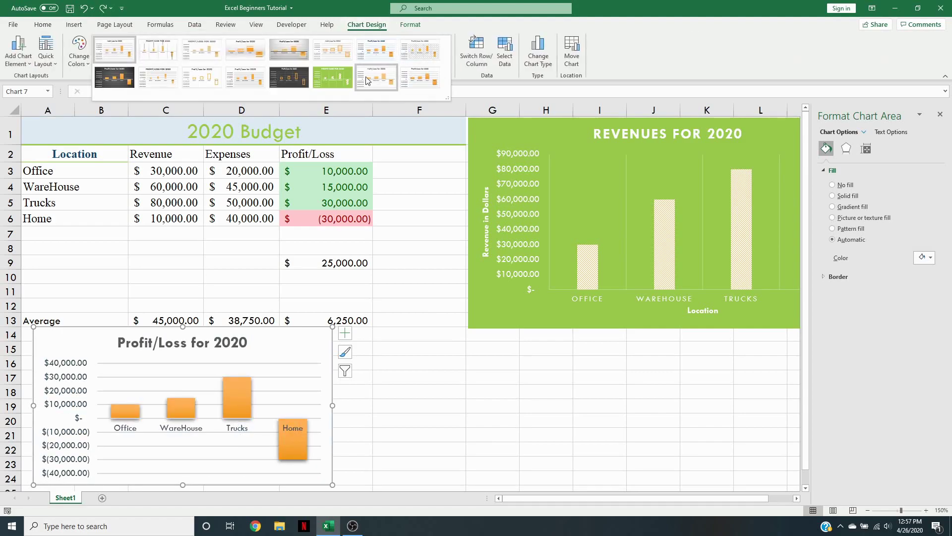
left_click(335, 78)
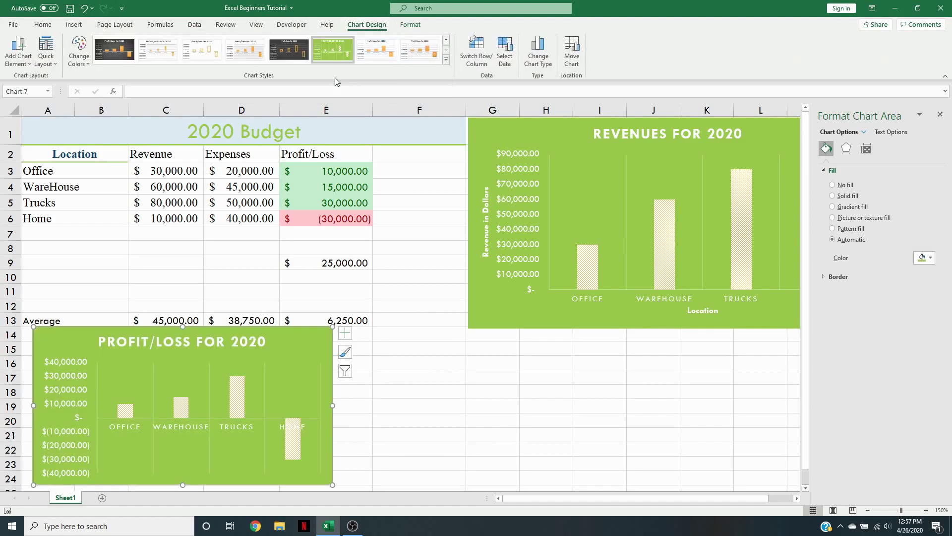
Step: Add axis titles to the profit/loss chart and set the horizontal axis title to "Location"
left_click(346, 334)
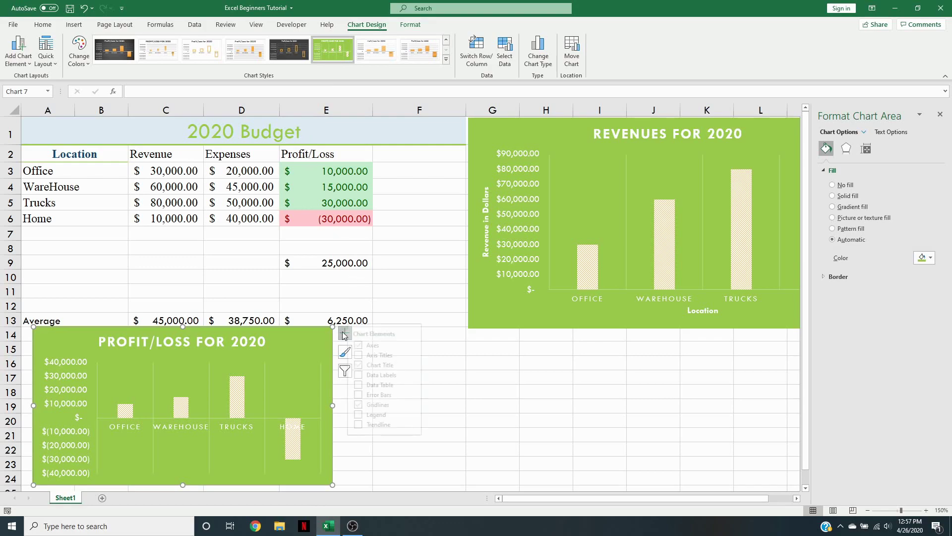
left_click(368, 355)
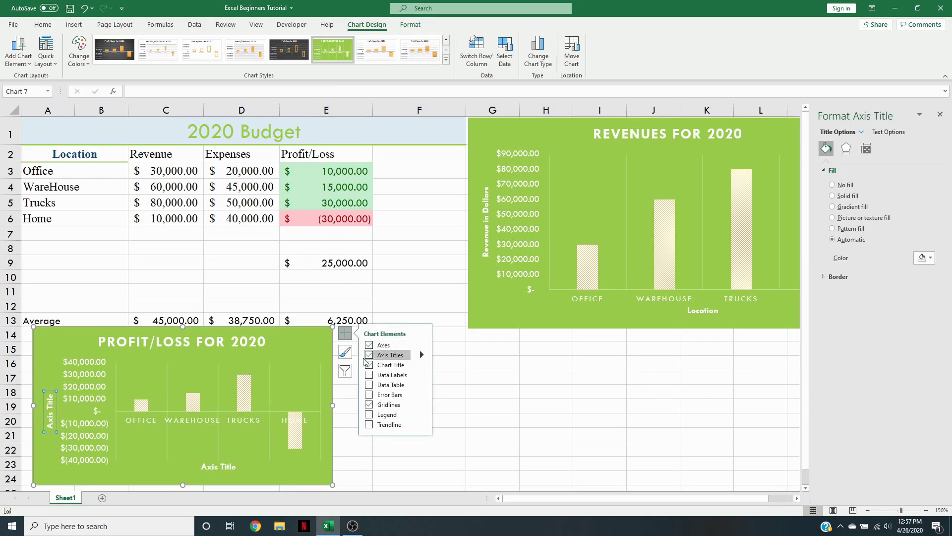
left_click(221, 471)
triple_click(219, 471)
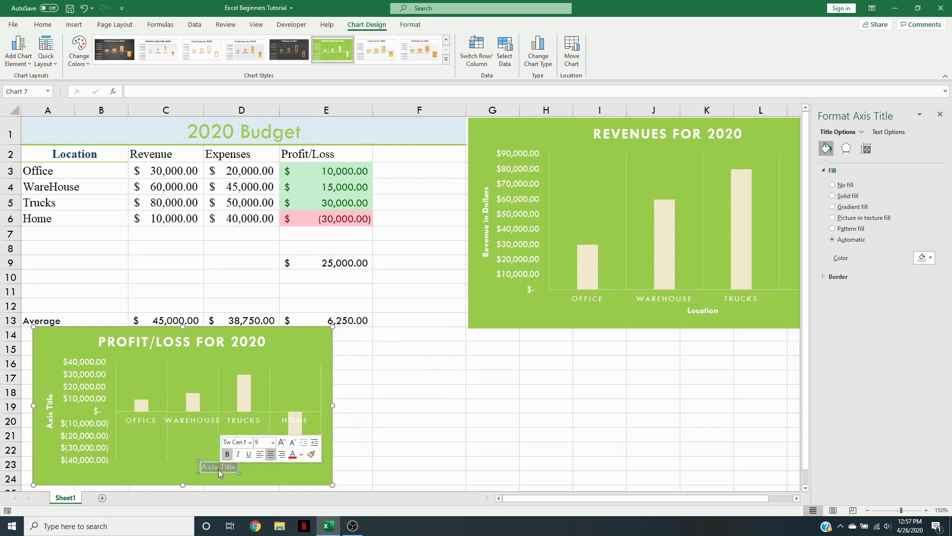
type("Loca")
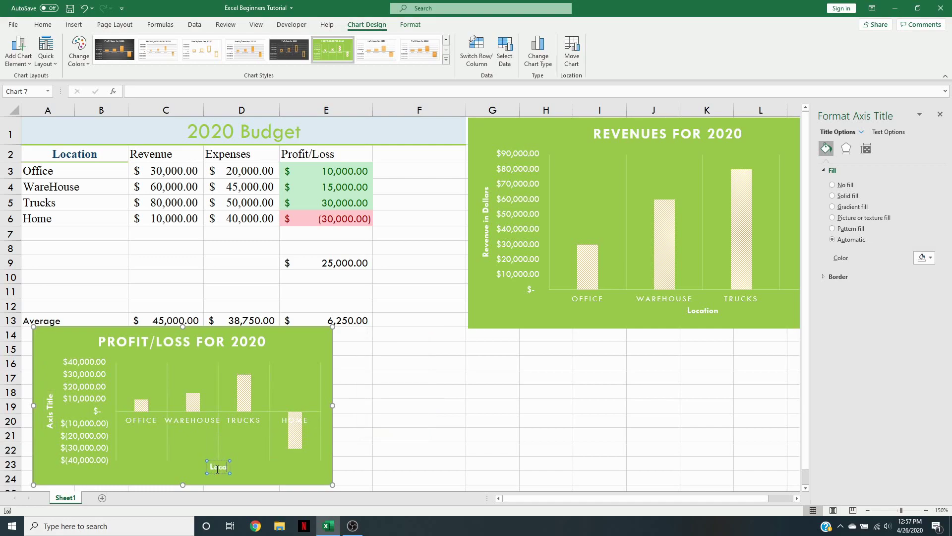
type("tion")
Step: Set the profit/loss chart's vertical axis title to "Profit/Loss in Dollars"
left_click(47, 409)
triple_click(47, 409)
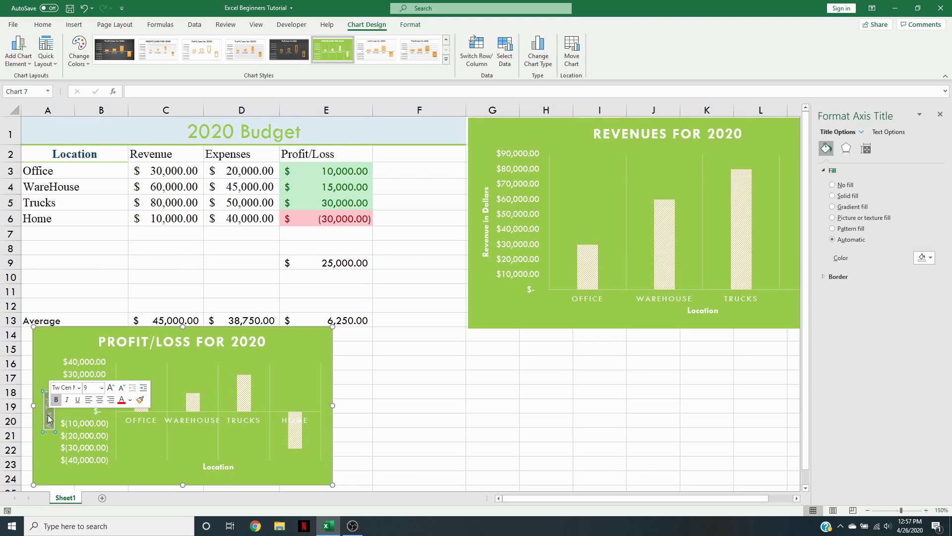
type("Pr")
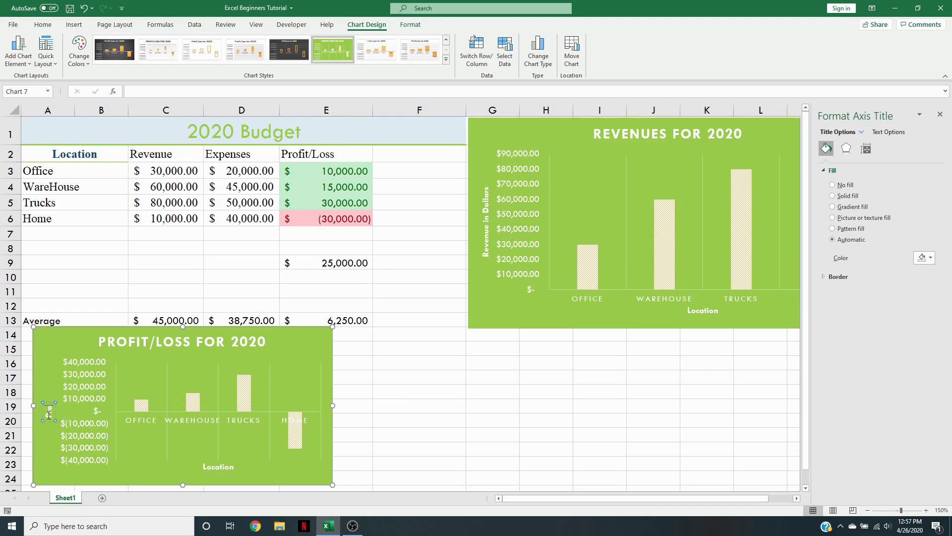
type("ofit  Loss in Dollars")
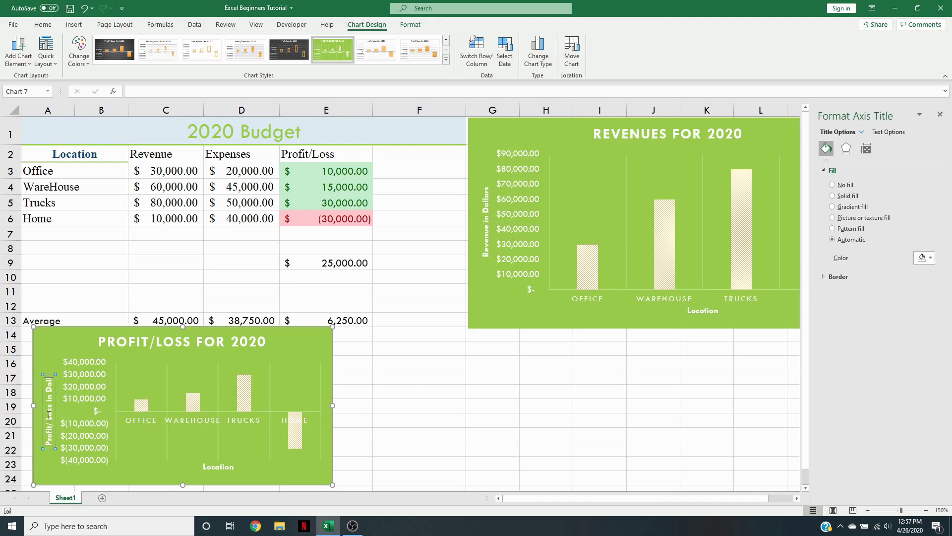